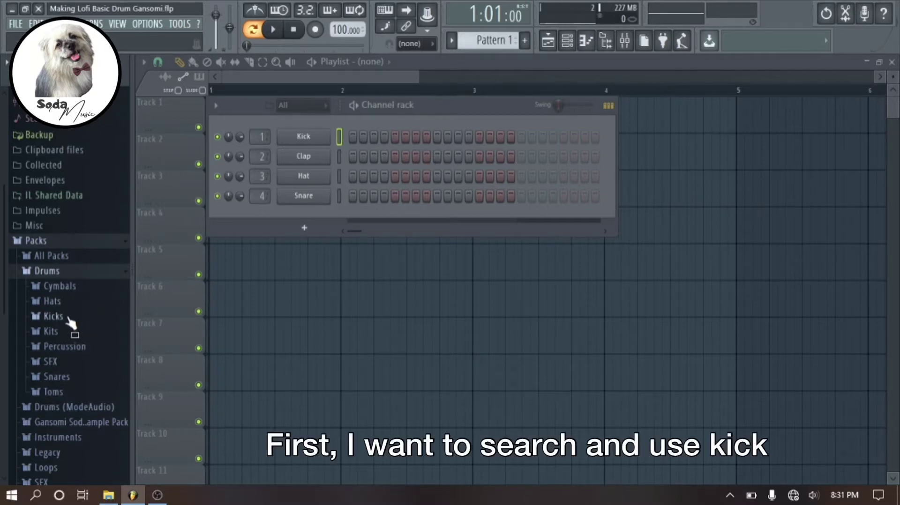
# Step: Audition the drum kick samples one by one from 22in Kick through Filtered Kick
pyautogui.click(53, 316)
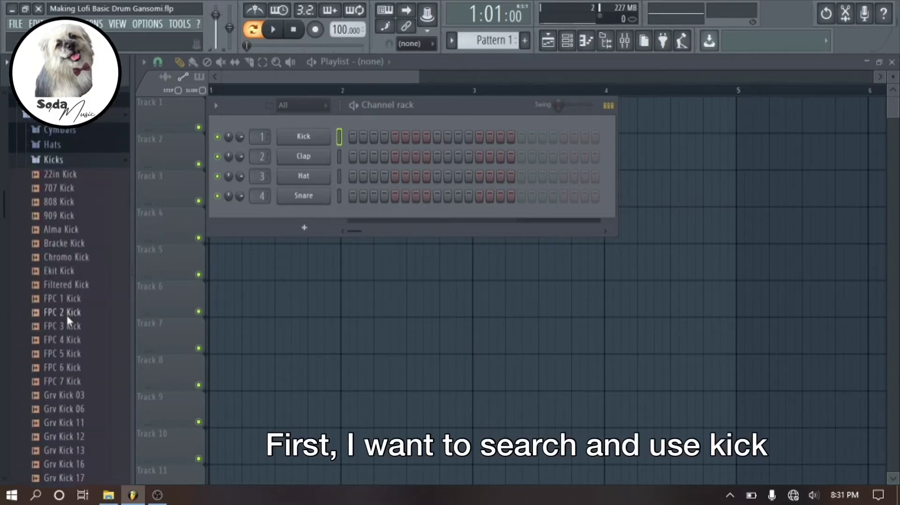
pyautogui.click(54, 176)
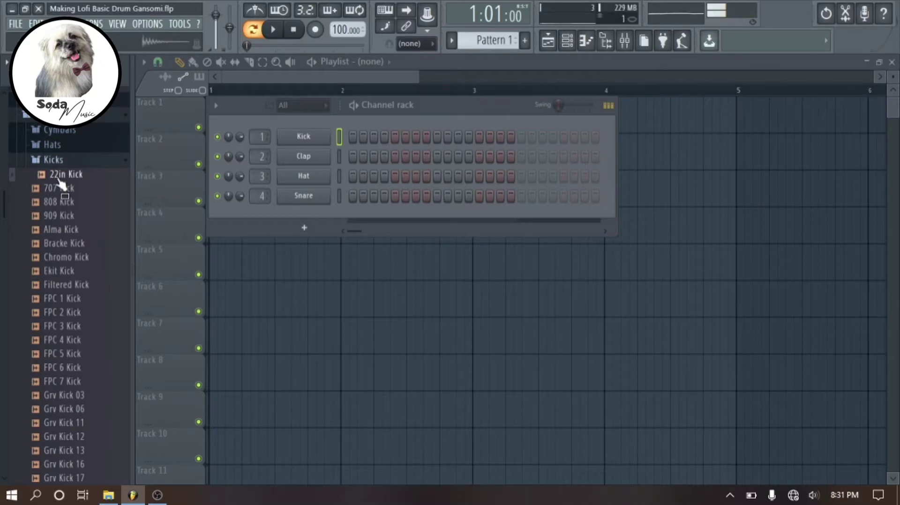
pyautogui.click(65, 190)
pyautogui.click(63, 203)
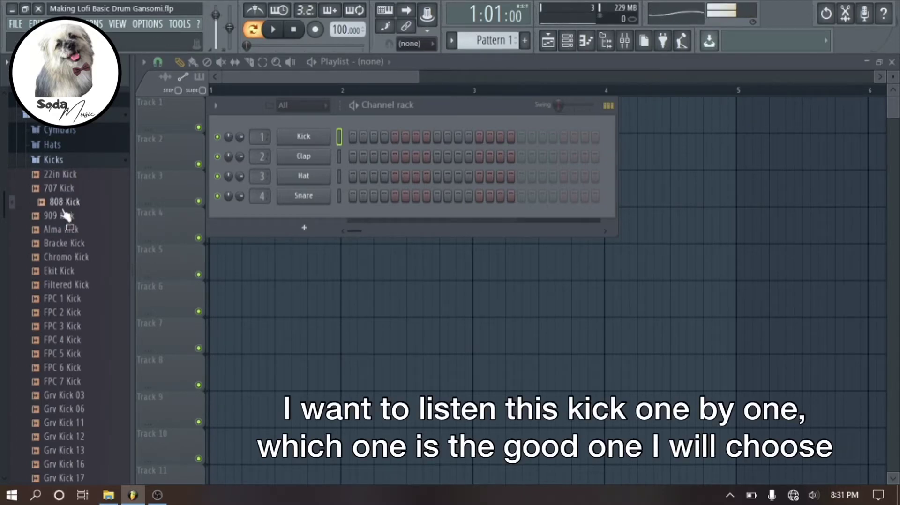
pyautogui.click(66, 216)
pyautogui.click(70, 230)
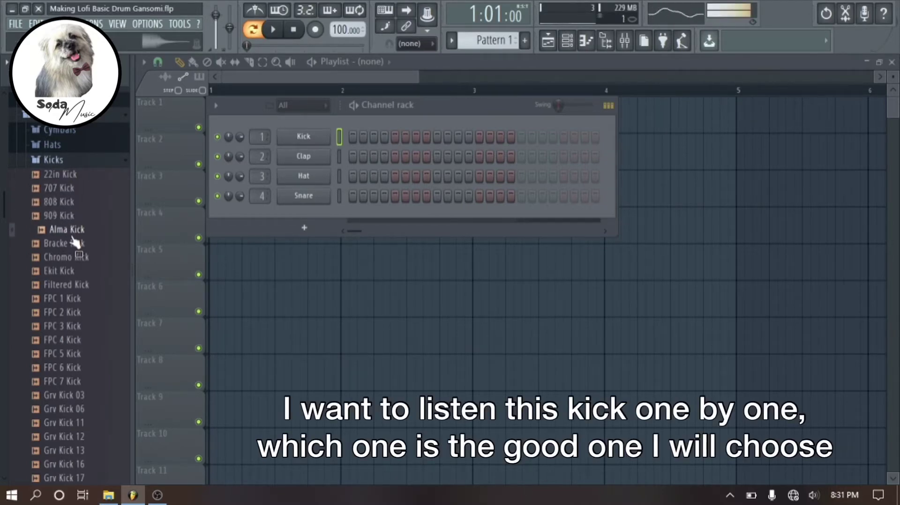
pyautogui.click(74, 256)
pyautogui.click(75, 243)
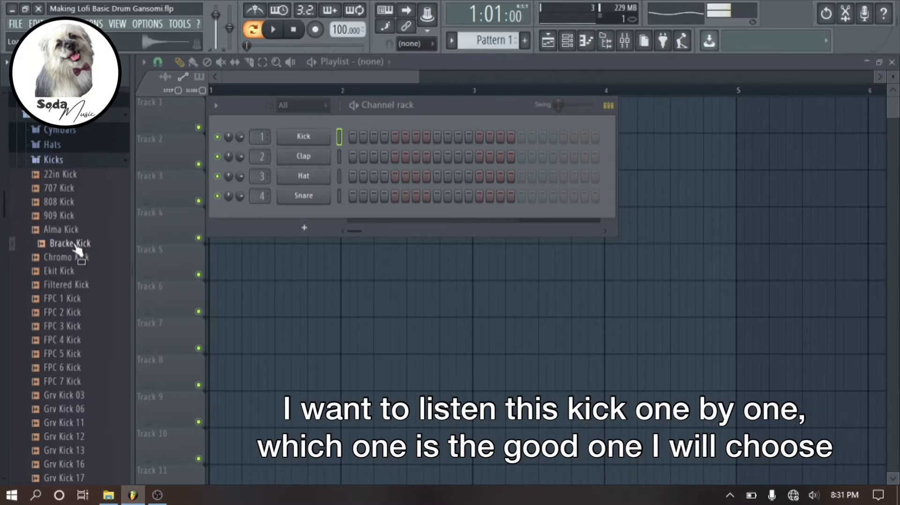
pyautogui.click(72, 256)
pyautogui.click(75, 271)
pyautogui.click(75, 284)
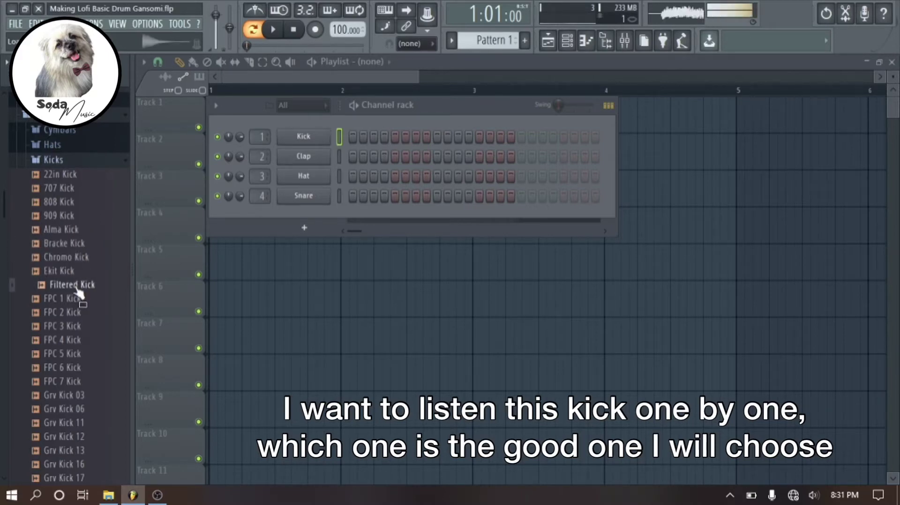
# Step: Audition the FPC 1 to FPC 7 kick samples and the first Grv kicks: 03, 06 and 11
pyautogui.click(73, 300)
pyautogui.click(73, 313)
pyautogui.click(70, 327)
pyautogui.click(63, 341)
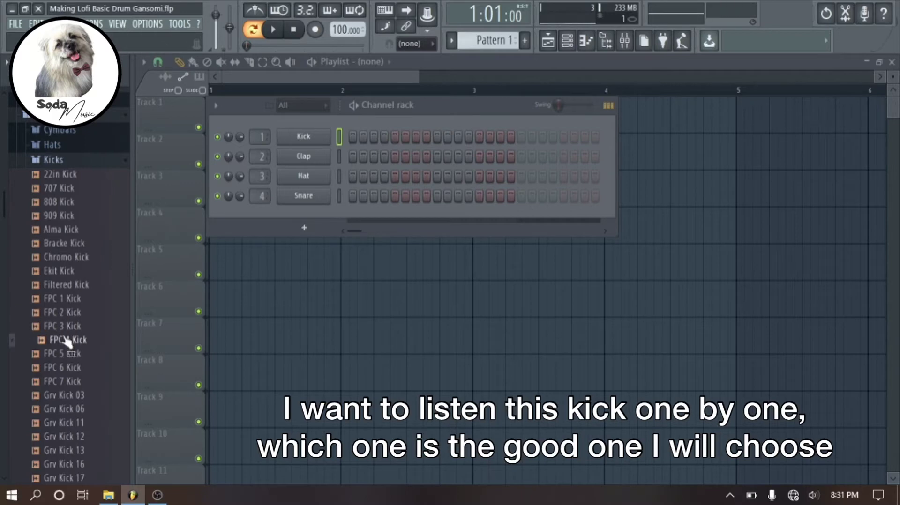
pyautogui.click(61, 354)
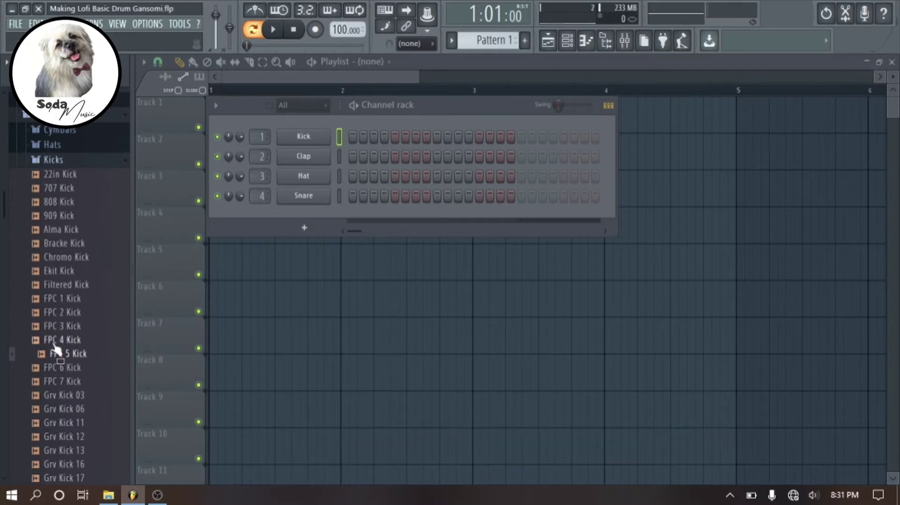
pyautogui.click(61, 368)
pyautogui.click(57, 395)
pyautogui.click(58, 381)
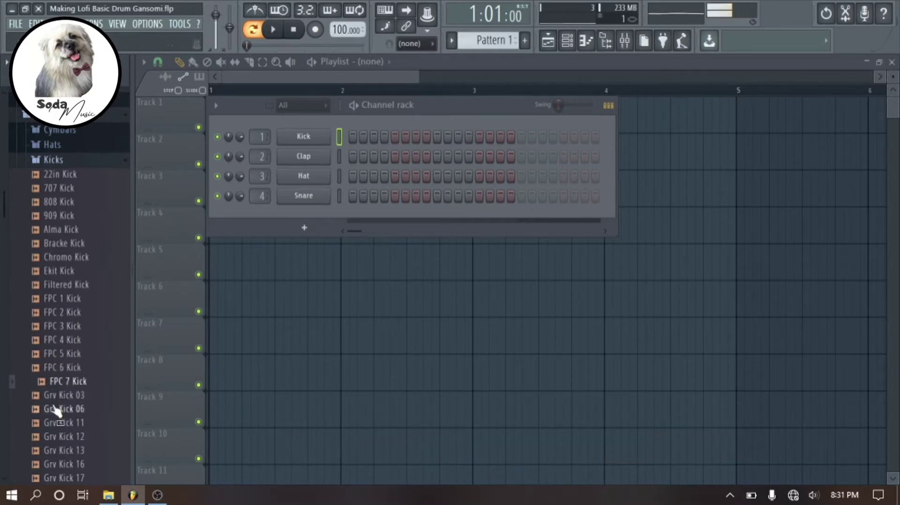
pyautogui.click(59, 409)
pyautogui.click(59, 422)
pyautogui.click(57, 396)
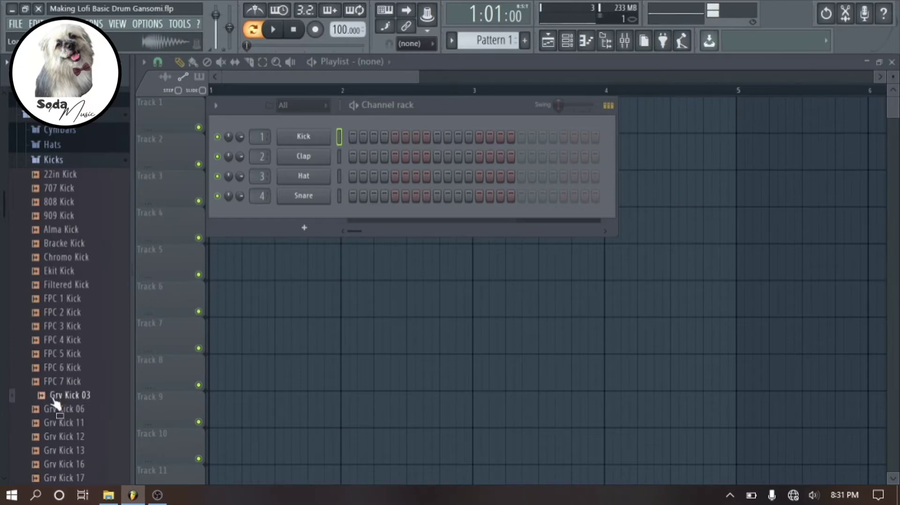
# Step: Audition several Grv Kick samples between 17 and 27 and compare them with Grv Kick 03
pyautogui.scroll(-4, 55, 400)
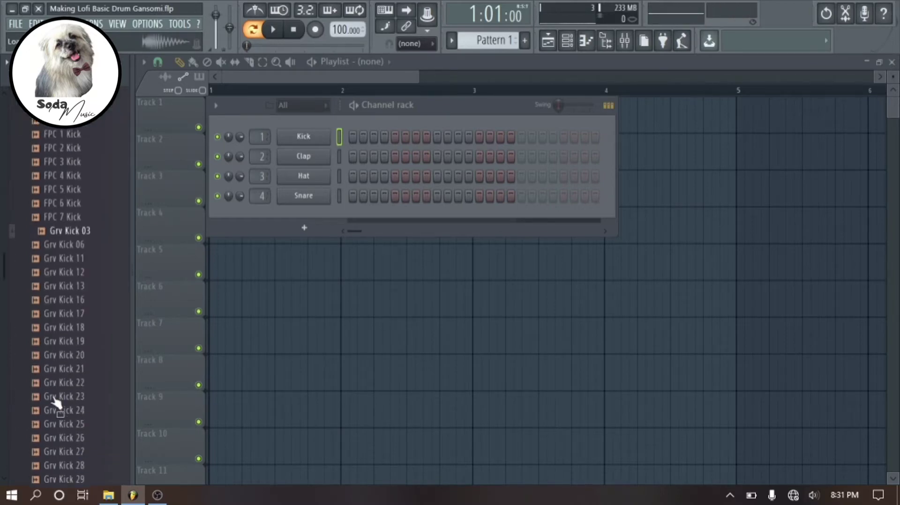
pyautogui.click(64, 339)
pyautogui.click(63, 312)
pyautogui.click(67, 355)
pyautogui.click(61, 396)
pyautogui.click(62, 423)
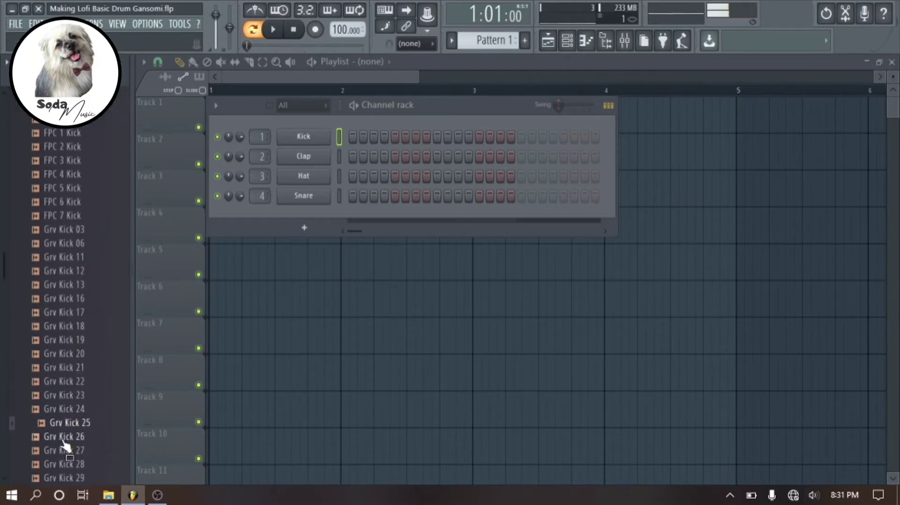
pyautogui.click(71, 451)
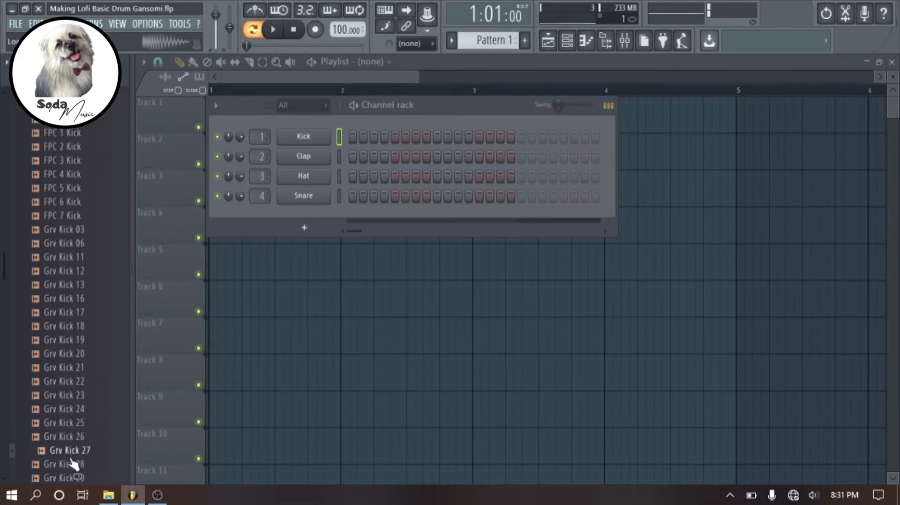
pyautogui.click(63, 232)
pyautogui.click(57, 425)
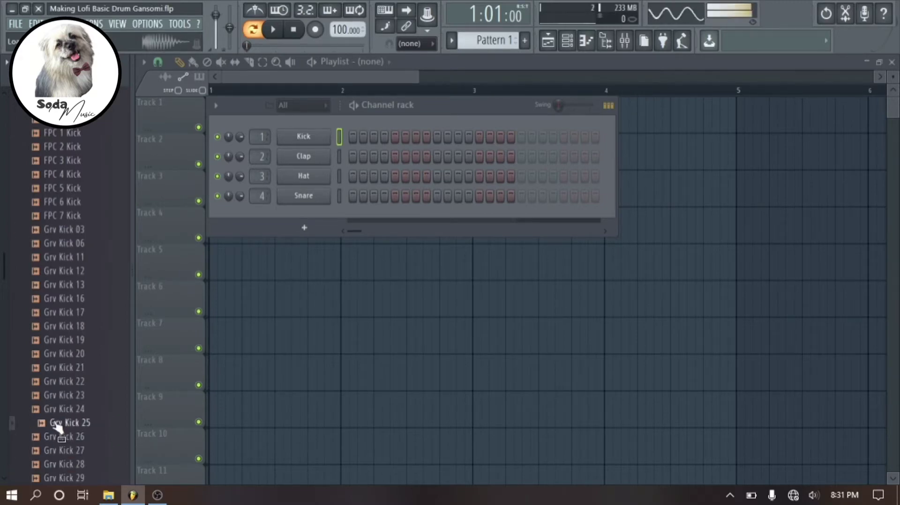
# Step: Replace the Kick channel's sample with Grv Kick 03 in the channel rack
pyautogui.click(55, 233)
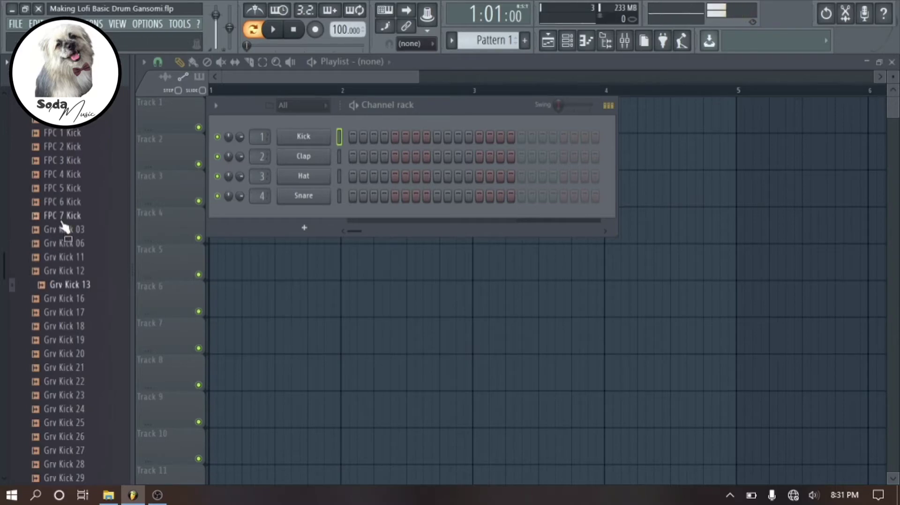
pyautogui.click(69, 229)
pyautogui.moveTo(70, 230); pyautogui.dragTo(302, 137)
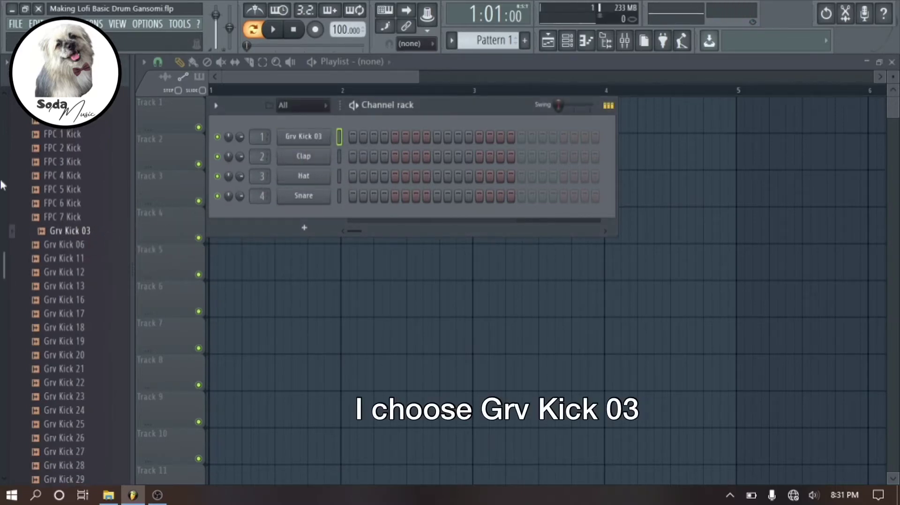
# Step: Close the Kicks folder and audition the drum snare samples from 14in Rim through Alum Snare 2
pyautogui.scroll(4, 78, 221)
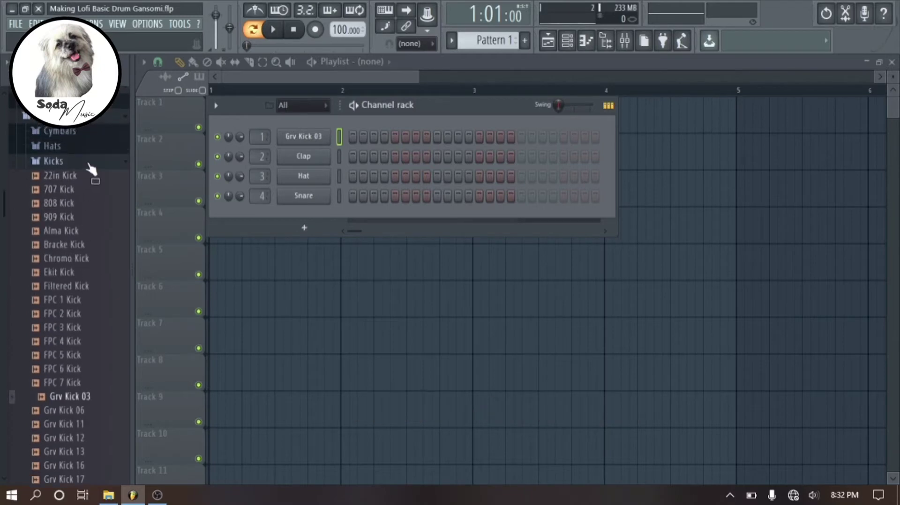
pyautogui.click(88, 165)
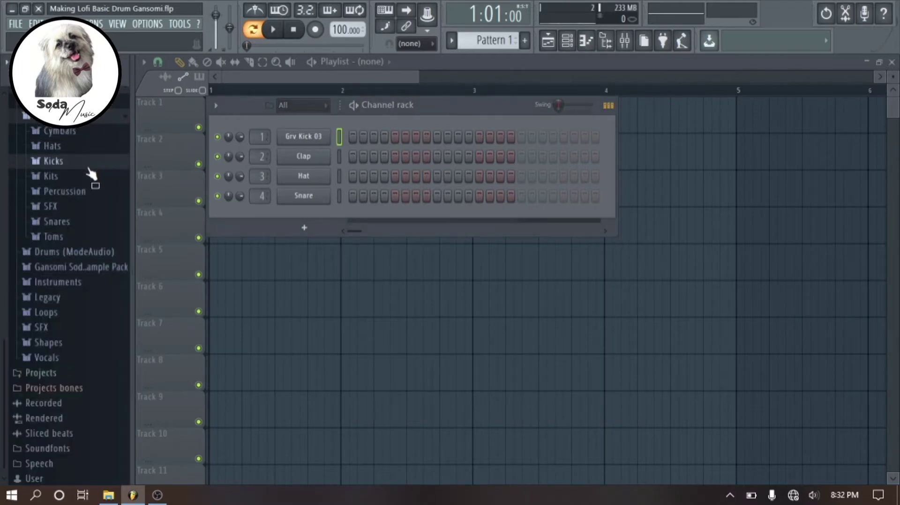
pyautogui.click(63, 223)
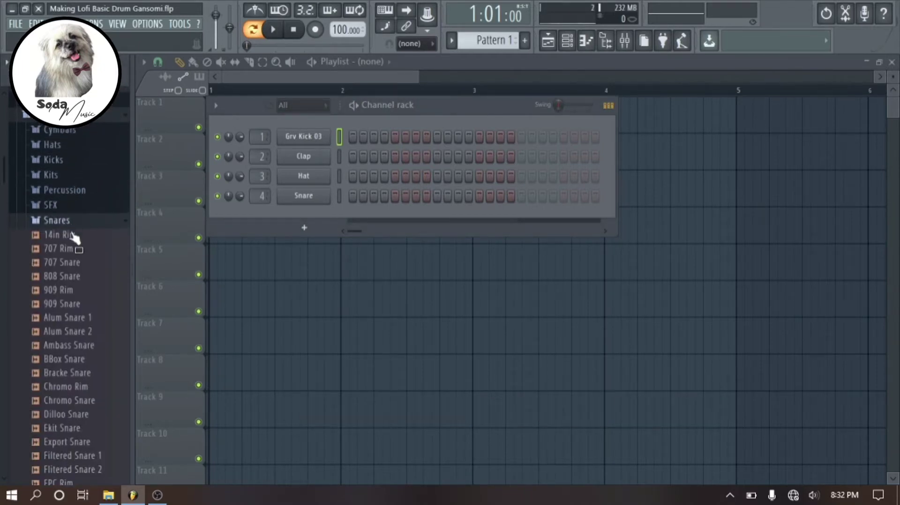
pyautogui.click(66, 234)
pyautogui.click(65, 248)
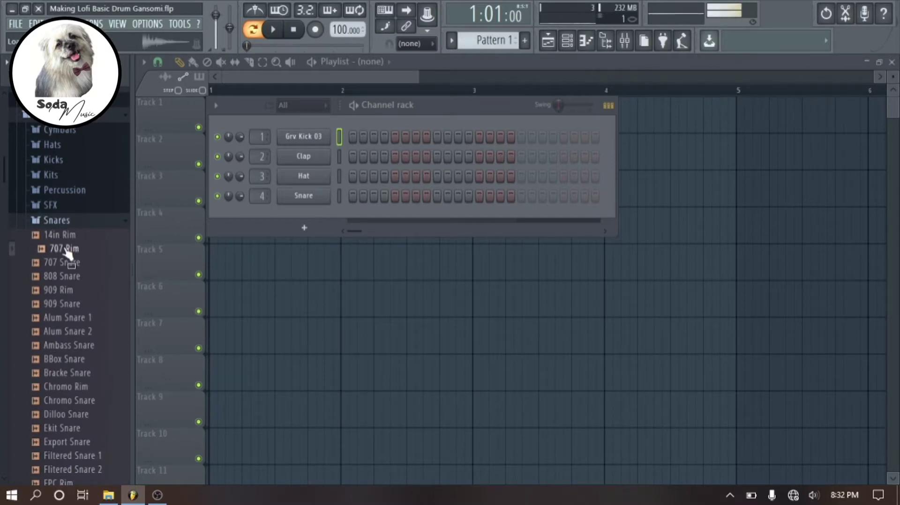
pyautogui.click(70, 263)
pyautogui.click(68, 277)
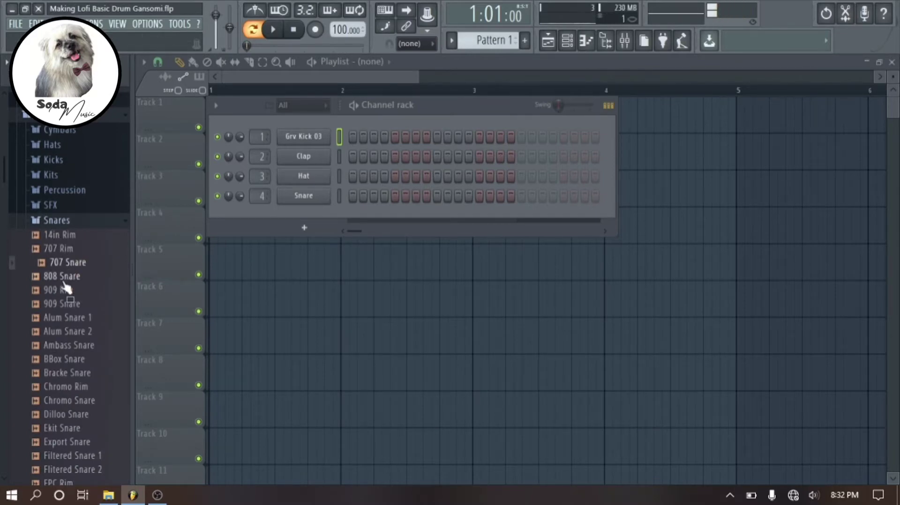
pyautogui.click(66, 290)
pyautogui.click(65, 305)
pyautogui.click(67, 317)
pyautogui.click(66, 332)
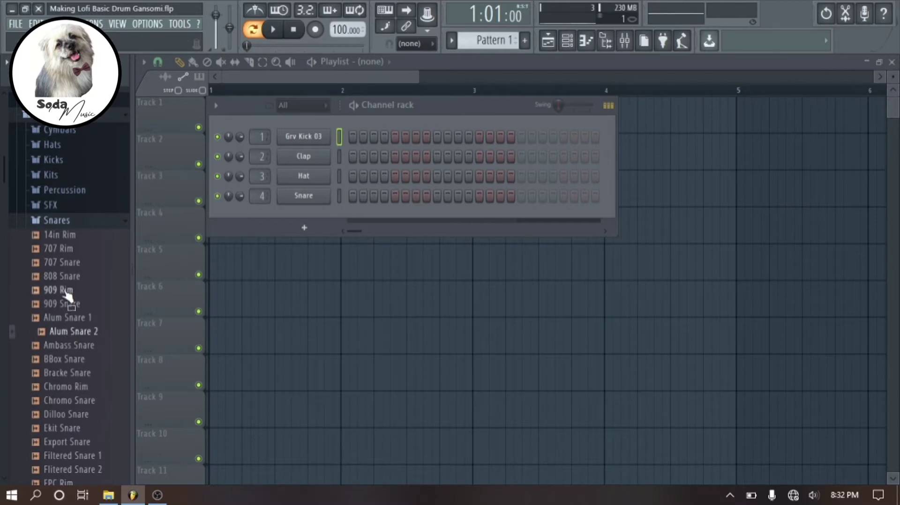
# Step: Audition the snare samples again from 808 Snare through BBox Snare
pyautogui.click(68, 277)
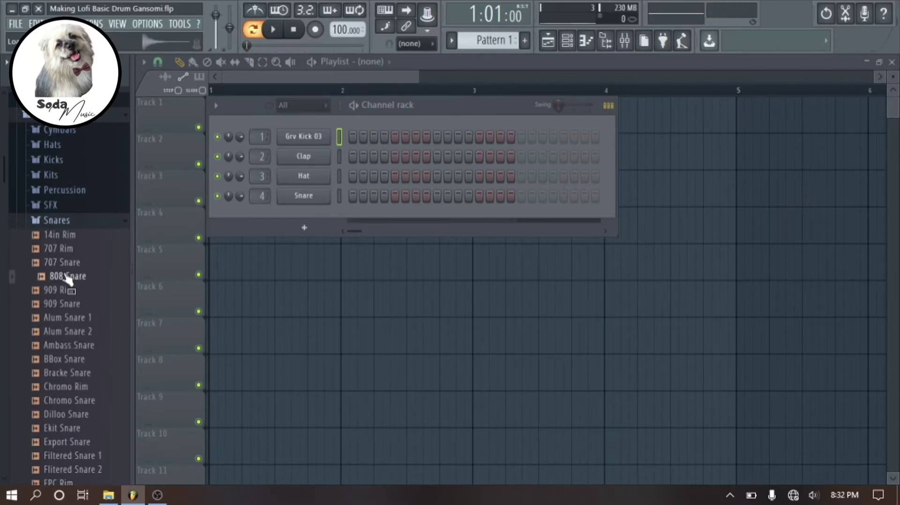
pyautogui.click(65, 290)
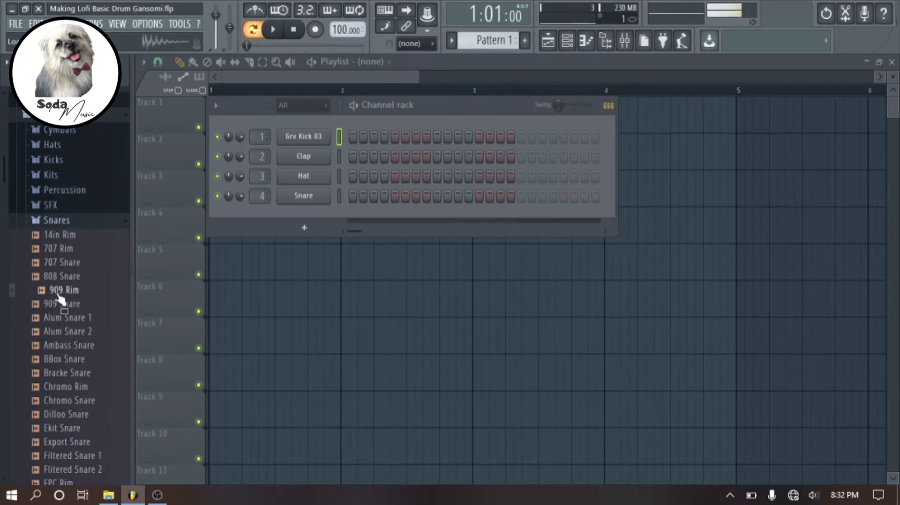
pyautogui.click(65, 304)
pyautogui.click(66, 317)
pyautogui.click(65, 331)
pyautogui.click(61, 347)
pyautogui.click(62, 359)
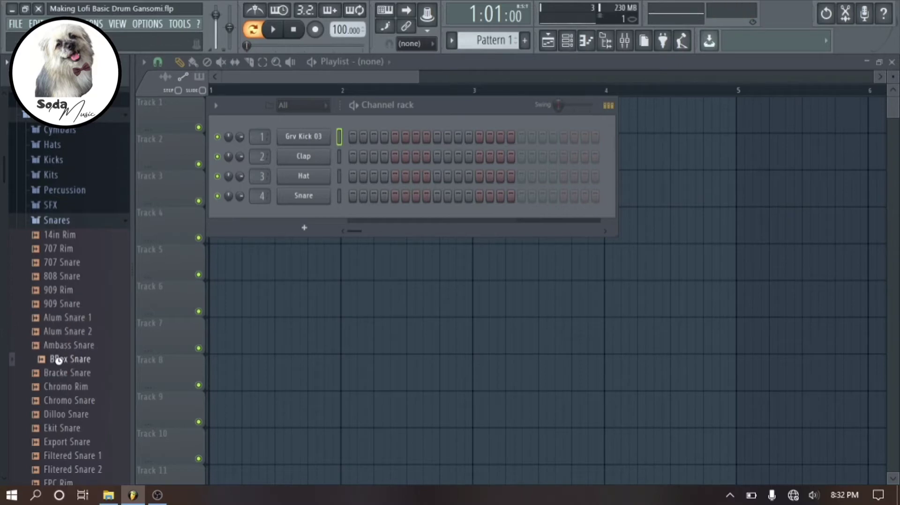
# Step: Compare 808 Snare, 909 Snare and BBox Snare with Bracke Snare and Chromo Rim
pyautogui.click(68, 276)
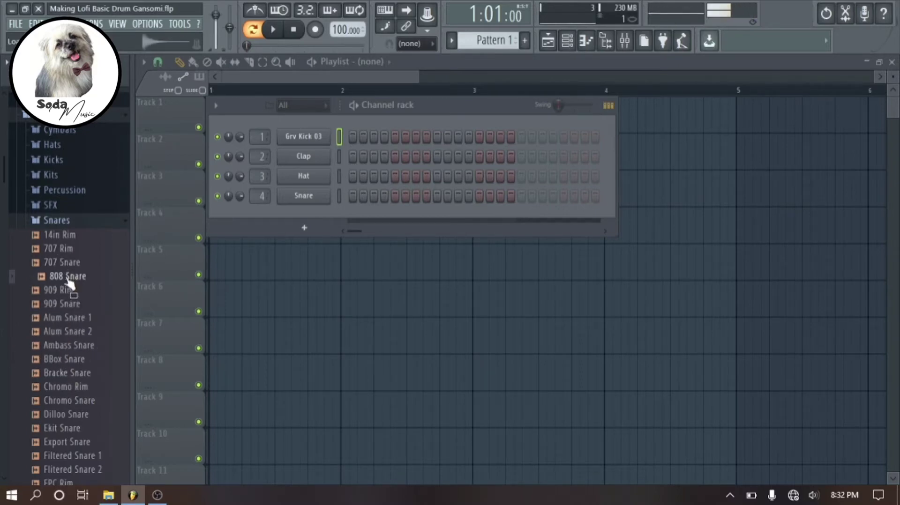
pyautogui.click(65, 303)
pyautogui.click(62, 359)
pyautogui.click(65, 374)
pyautogui.click(64, 389)
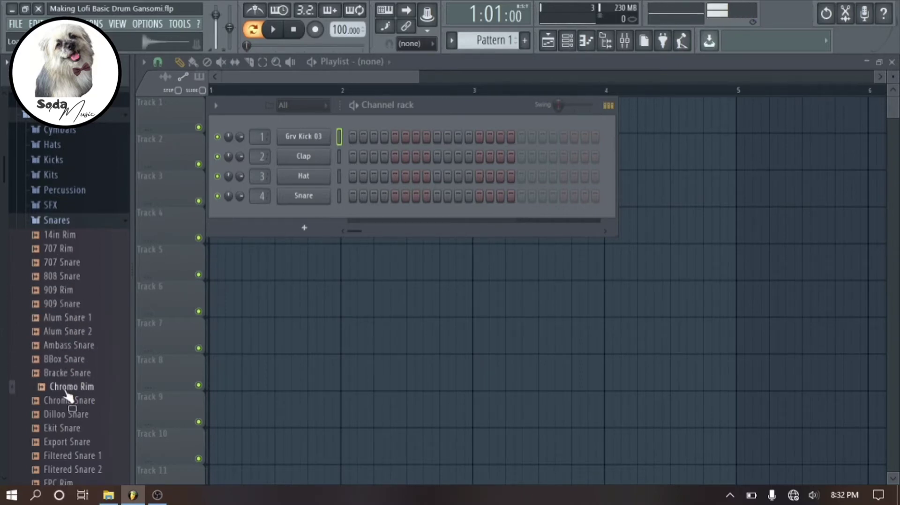
# Step: Compare Bracke Snare with Dilloo Snare and Chromo Snare, and replace the Clap channel's sample with Bracke Snare
pyautogui.click(64, 374)
pyautogui.click(62, 414)
pyautogui.click(58, 401)
pyautogui.click(59, 375)
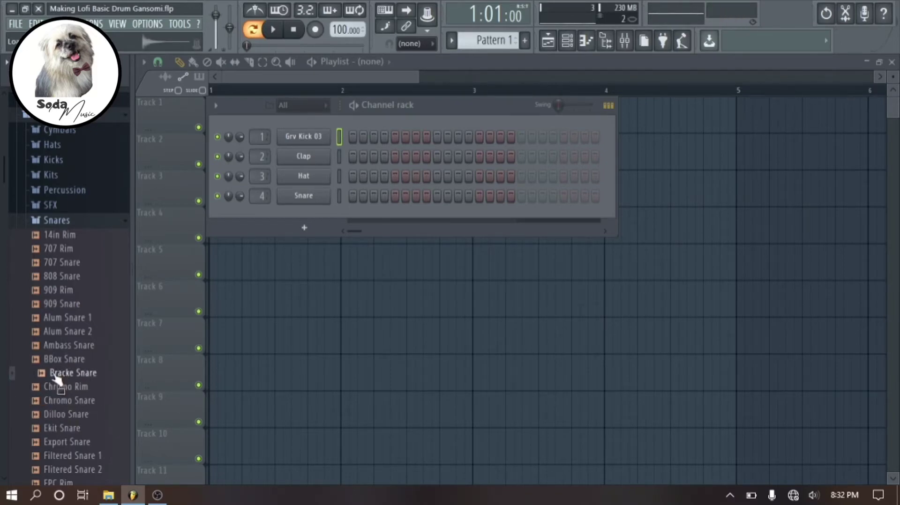
pyautogui.moveTo(56, 379); pyautogui.dragTo(297, 156)
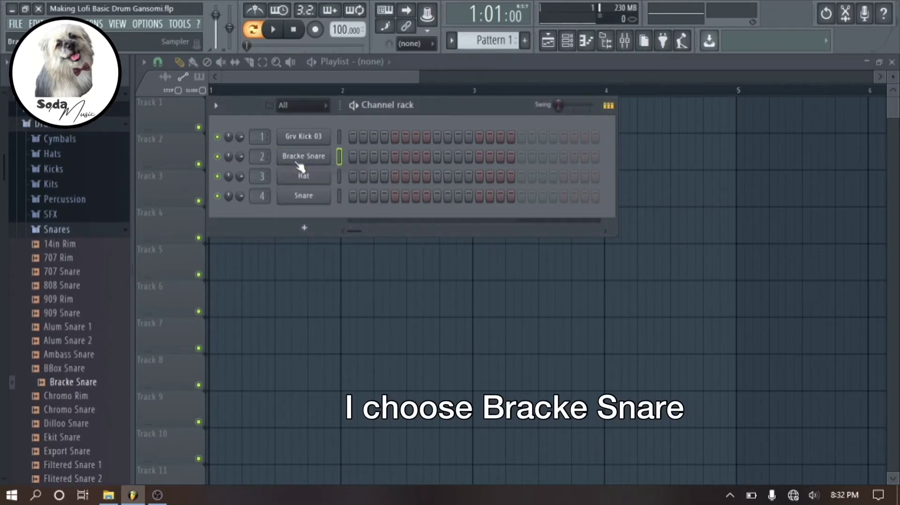
pyautogui.click(60, 167)
pyautogui.click(65, 161)
pyautogui.click(66, 176)
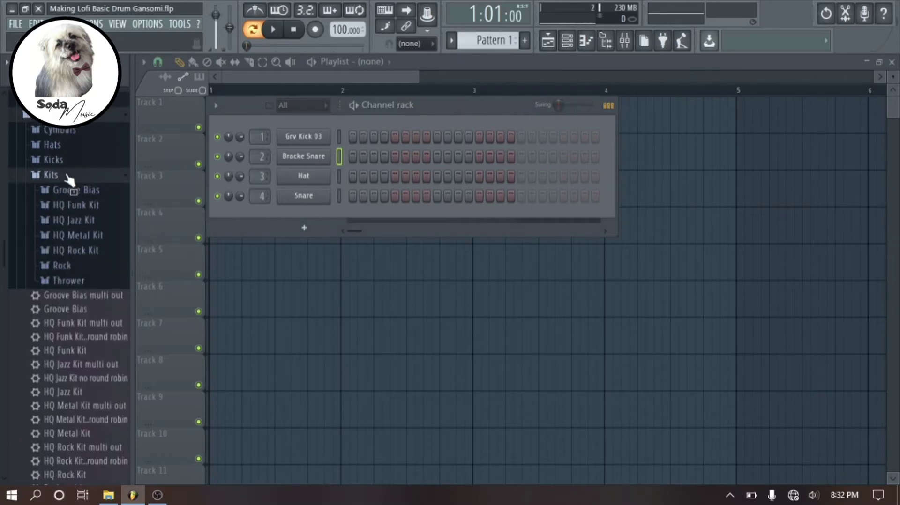
pyautogui.click(66, 177)
# Step: Open the Hats folder and audition the hat samples from 707 CH through 909 CH 1
pyautogui.click(56, 145)
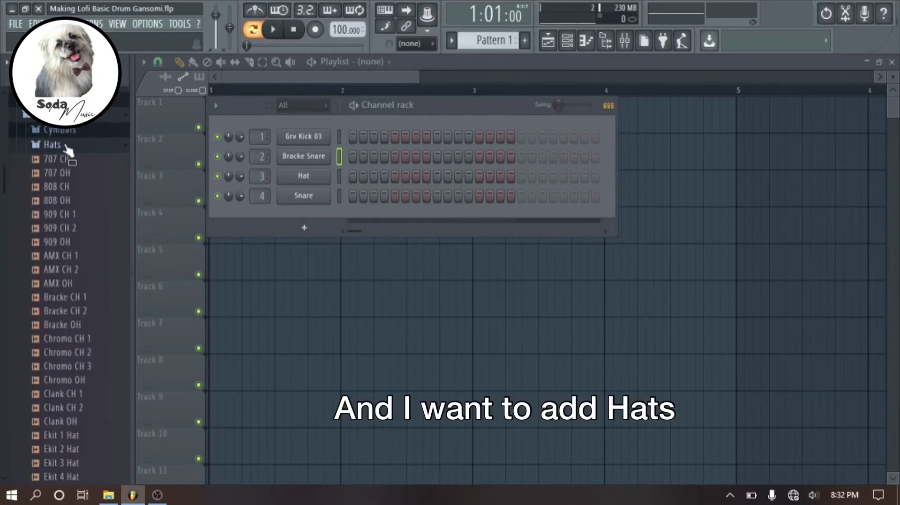
pyautogui.click(65, 160)
pyautogui.click(65, 173)
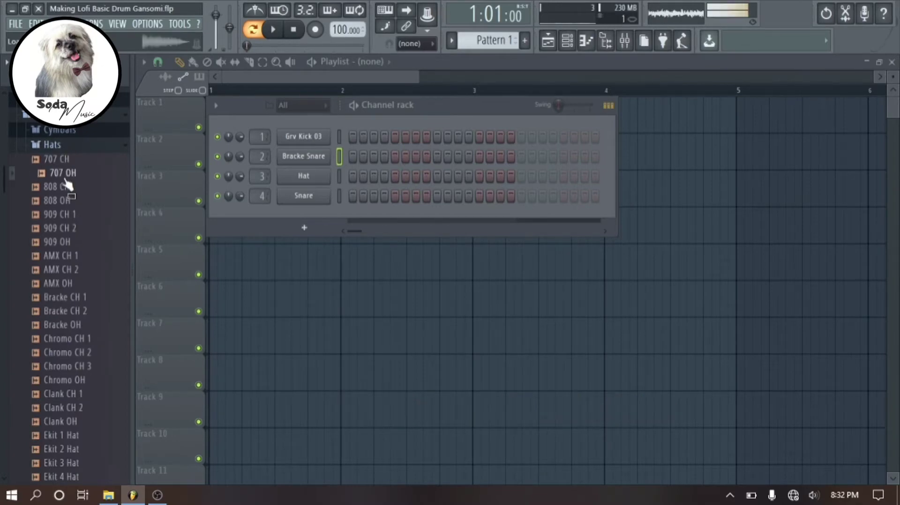
pyautogui.click(63, 187)
pyautogui.click(61, 200)
pyautogui.click(58, 214)
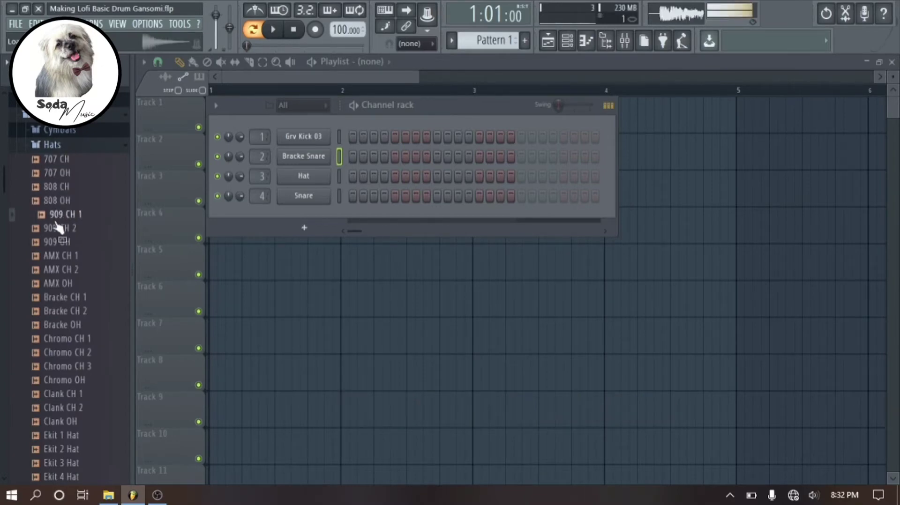
pyautogui.click(54, 228)
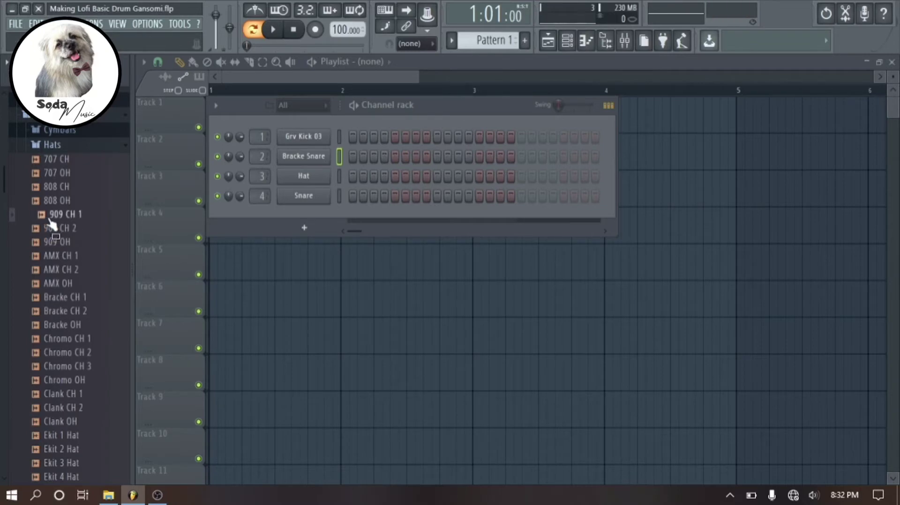
# Step: Audition further hat samples, including 909 OH, AMX CH 2, AMX OH and Bracke CH 2
pyautogui.click(51, 218)
pyautogui.click(51, 243)
pyautogui.click(56, 270)
pyautogui.click(43, 283)
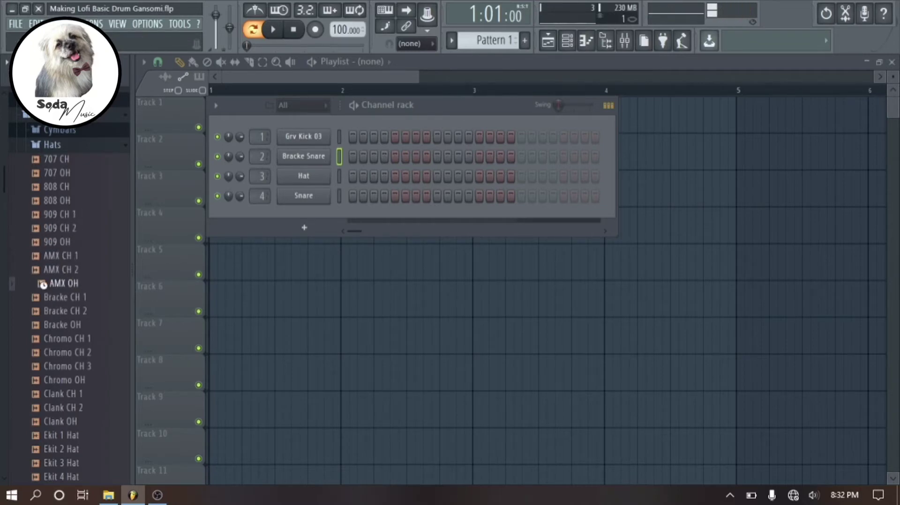
pyautogui.click(68, 311)
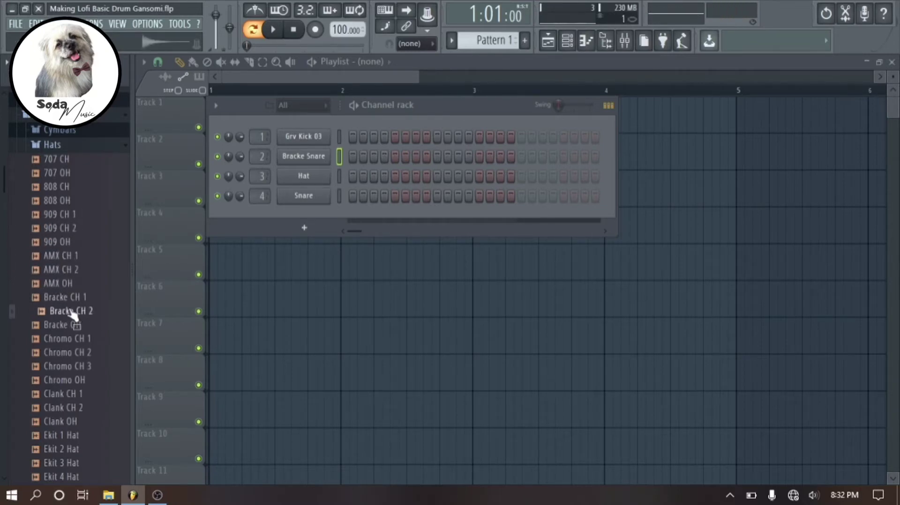
# Step: Compare Bracke CH 1, Bracke CH 2 and Bracke OH with Chromo CH 2 and Chromo OH
pyautogui.click(68, 298)
pyautogui.click(64, 313)
pyautogui.click(66, 325)
pyautogui.click(68, 354)
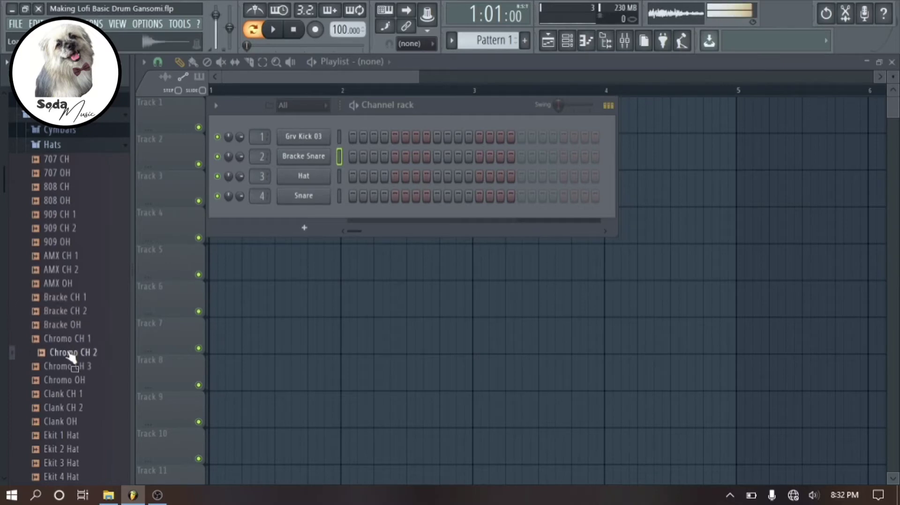
pyautogui.click(69, 379)
# Step: Audition the electronic kit hat samples from Ekit 1 Hat through Ekit 4 Hat
pyautogui.scroll(-2, 69, 362)
pyautogui.click(66, 353)
pyautogui.moveTo(62, 367); pyautogui.dragTo(64, 387)
pyautogui.click(61, 383)
pyautogui.click(61, 395)
# Step: Audition the hat samples from Ekit 5 Hat through Glotch OH
pyautogui.scroll(-2, 59, 357)
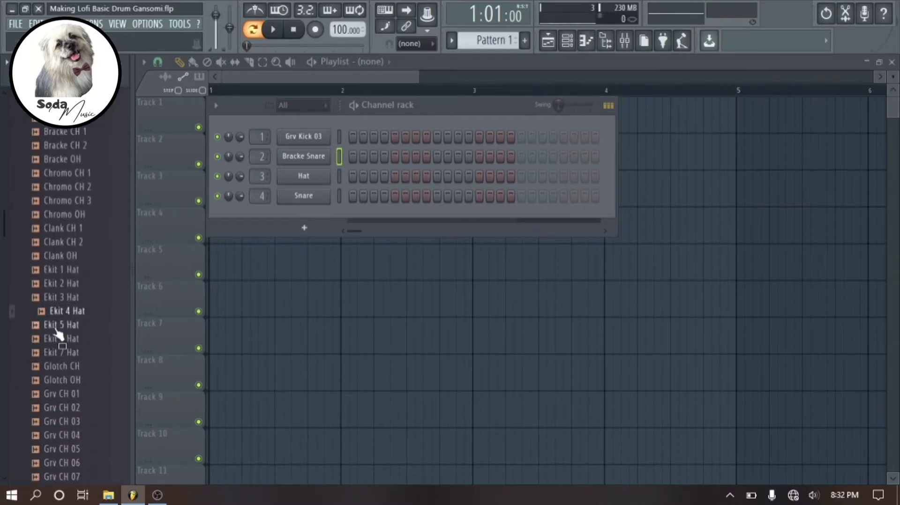
pyautogui.click(58, 326)
pyautogui.click(61, 341)
pyautogui.click(62, 353)
pyautogui.click(61, 365)
pyautogui.click(64, 380)
# Step: Audition Grv CH 01 through Grv CH 04, and replace the Hat channel's sample with Grv CH 02
pyautogui.scroll(-4, 50, 367)
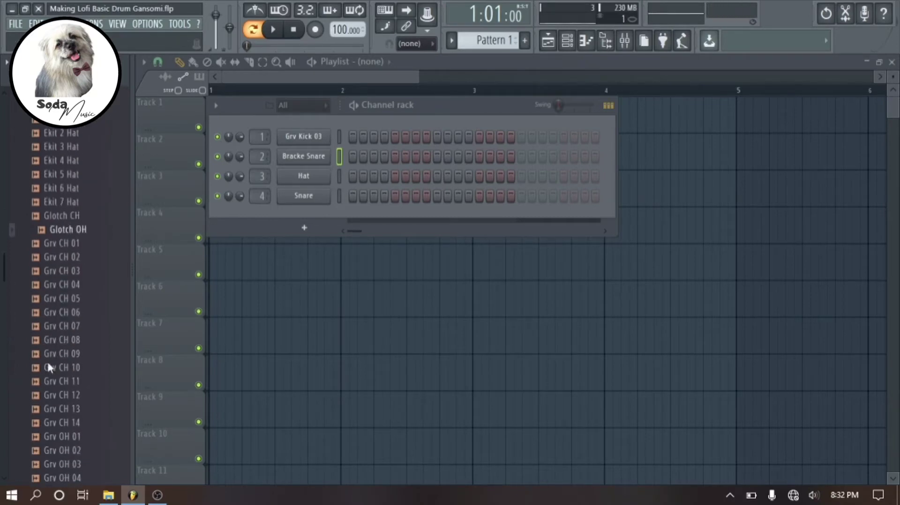
pyautogui.click(63, 230)
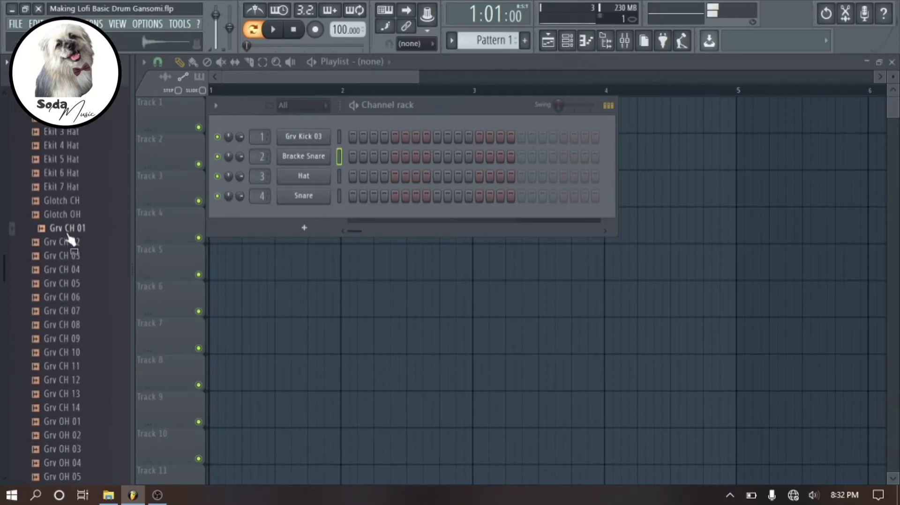
pyautogui.click(70, 244)
pyautogui.click(67, 259)
pyautogui.click(67, 273)
pyautogui.click(67, 259)
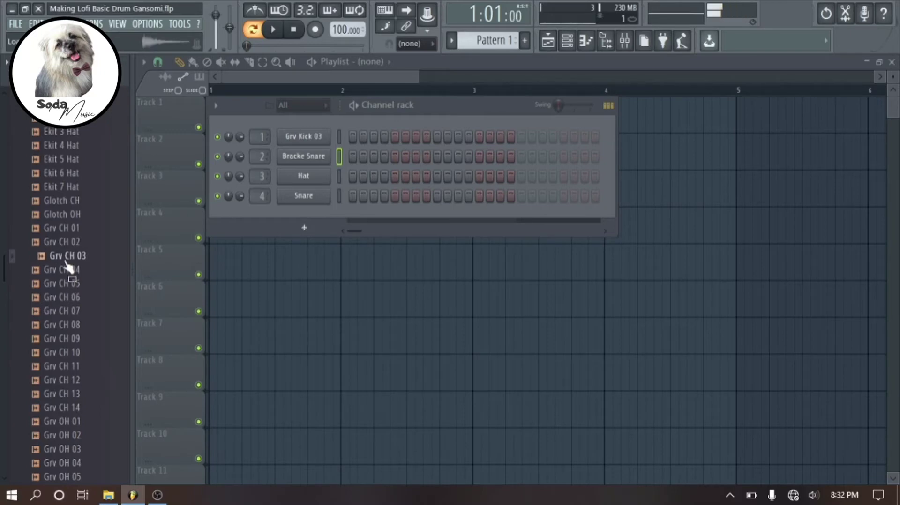
pyautogui.moveTo(63, 244); pyautogui.dragTo(292, 175)
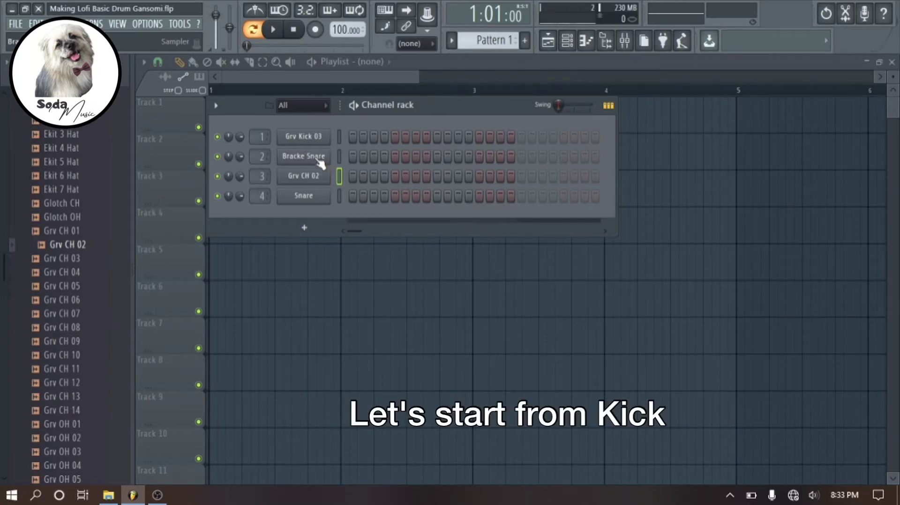
# Step: Program Grv Kick 03 on steps 1, 8 and 9 and Bracke Snare on step 5 while the pattern plays
pyautogui.click(352, 136)
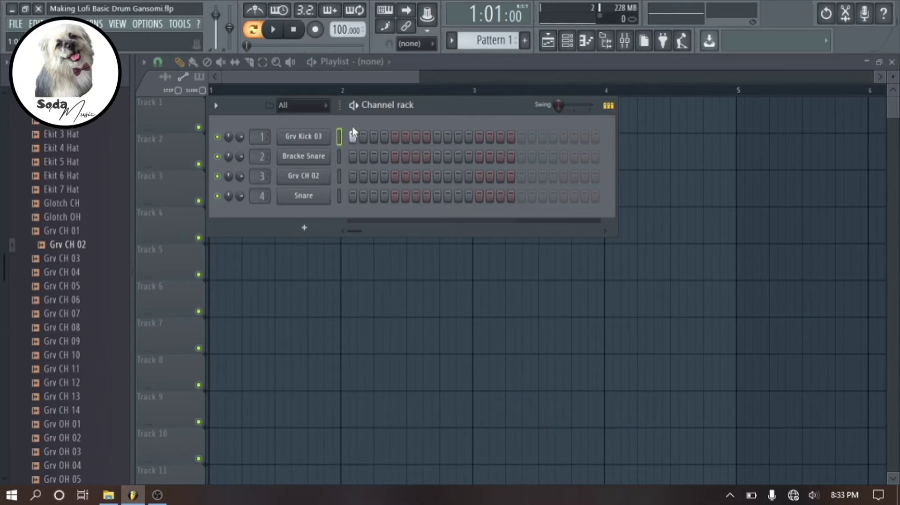
pyautogui.press('space')
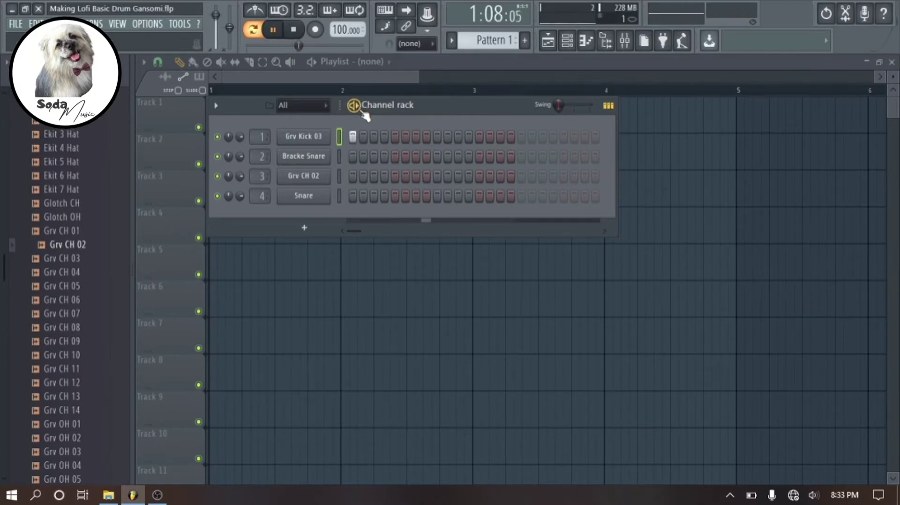
pyautogui.click(395, 156)
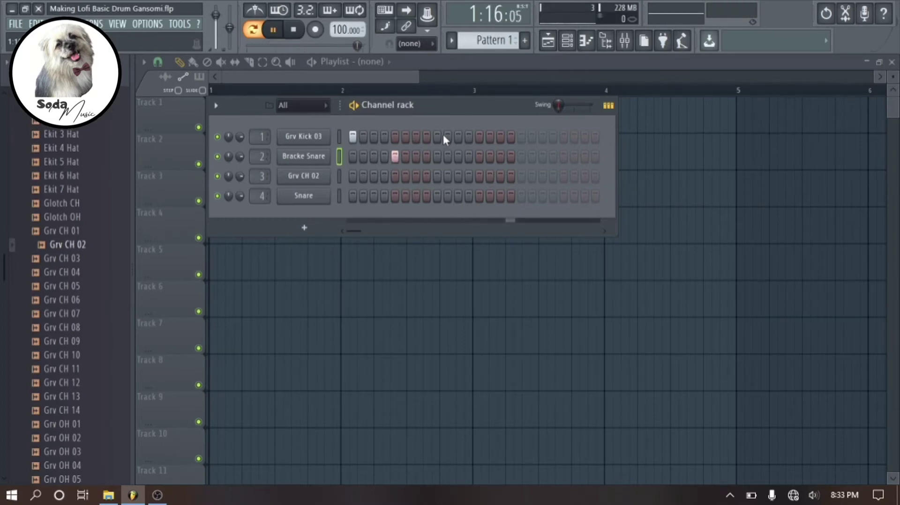
pyautogui.click(426, 136)
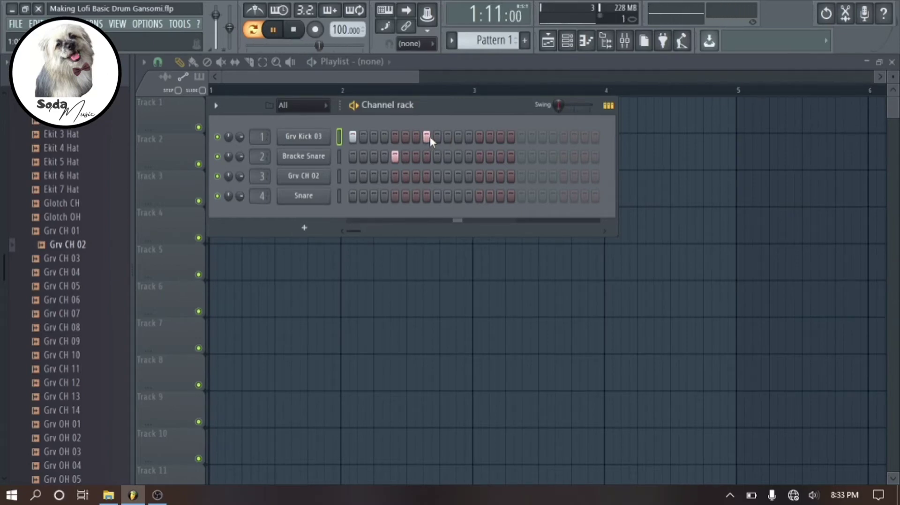
pyautogui.click(437, 136)
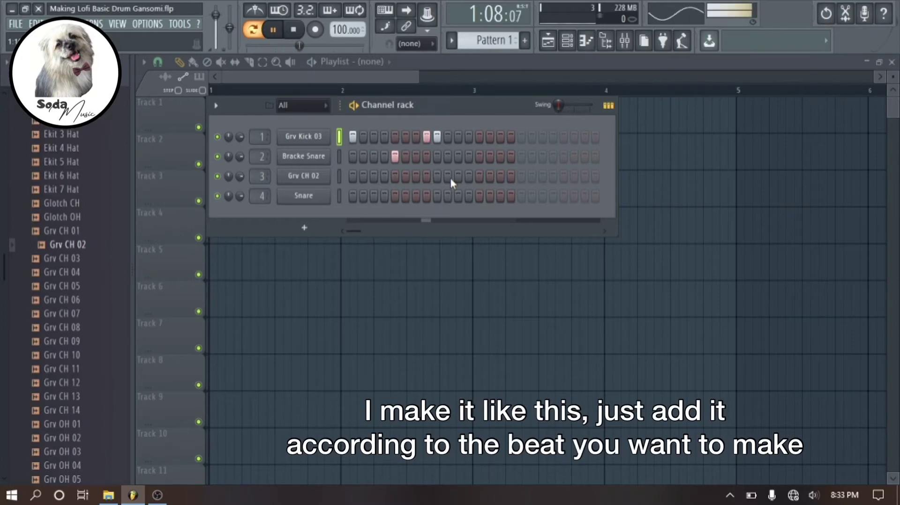
# Step: Try kick and snare hits on step 11, keep the kick there, and add a Bracke Snare hit on step 13
pyautogui.click(459, 137)
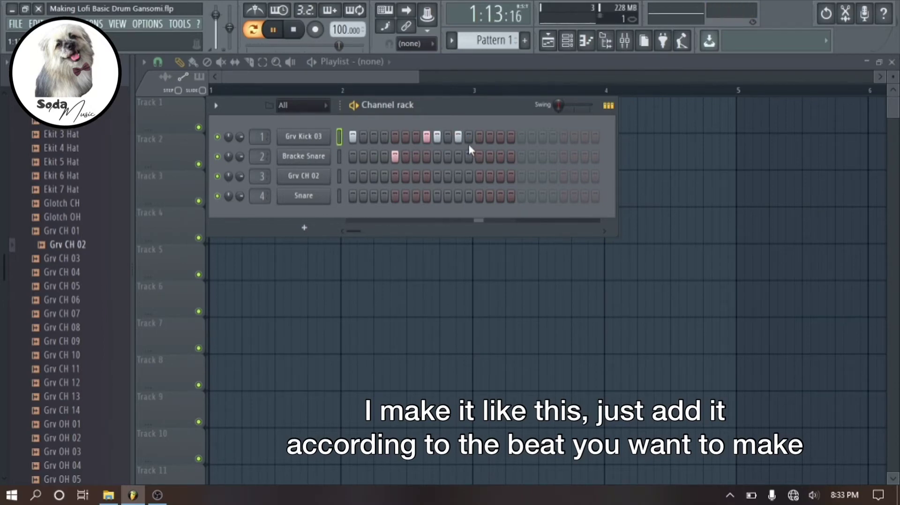
pyautogui.click(458, 137)
pyautogui.click(458, 156)
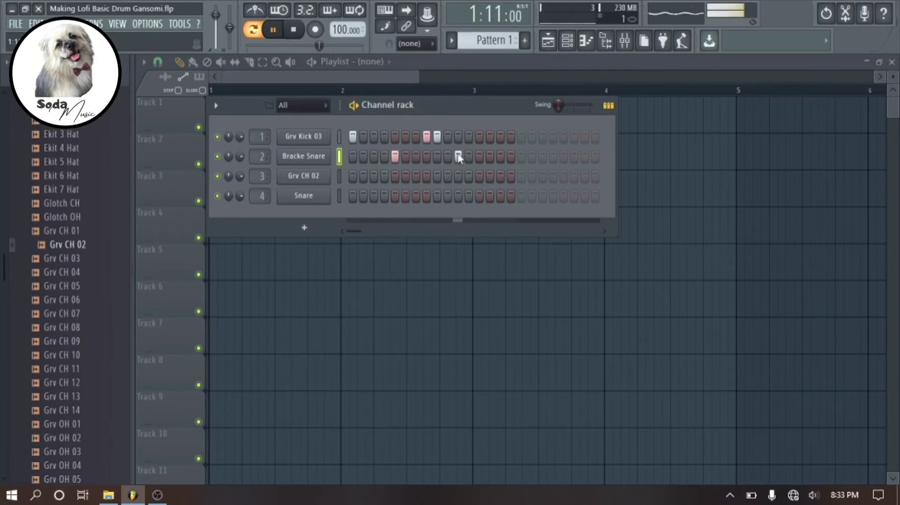
pyautogui.click(458, 138)
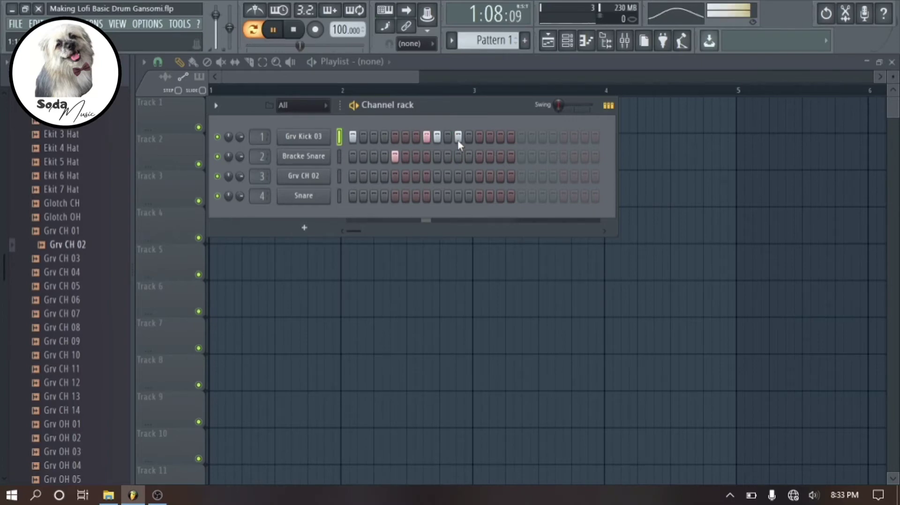
pyautogui.click(480, 156)
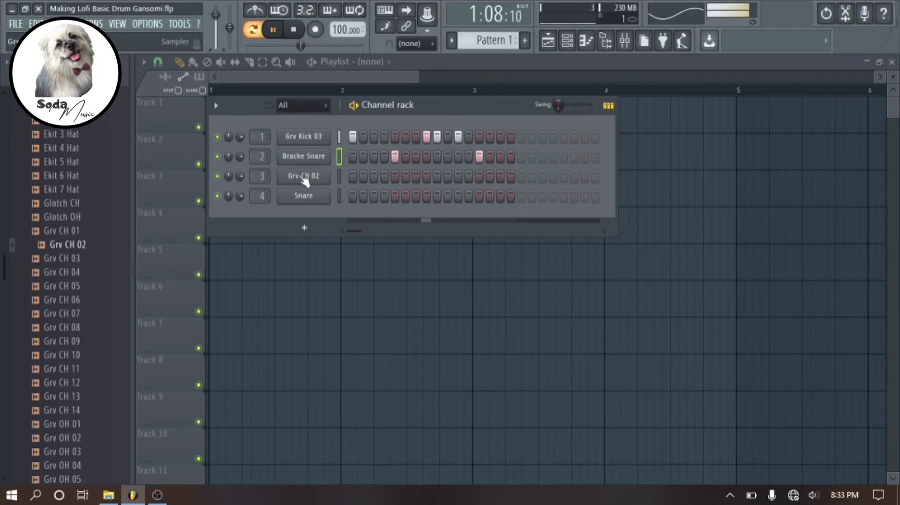
# Step: Program Grv CH 02 on every odd step from 1 to 15 plus step 16, and stop playback
pyautogui.click(352, 176)
pyautogui.click(374, 176)
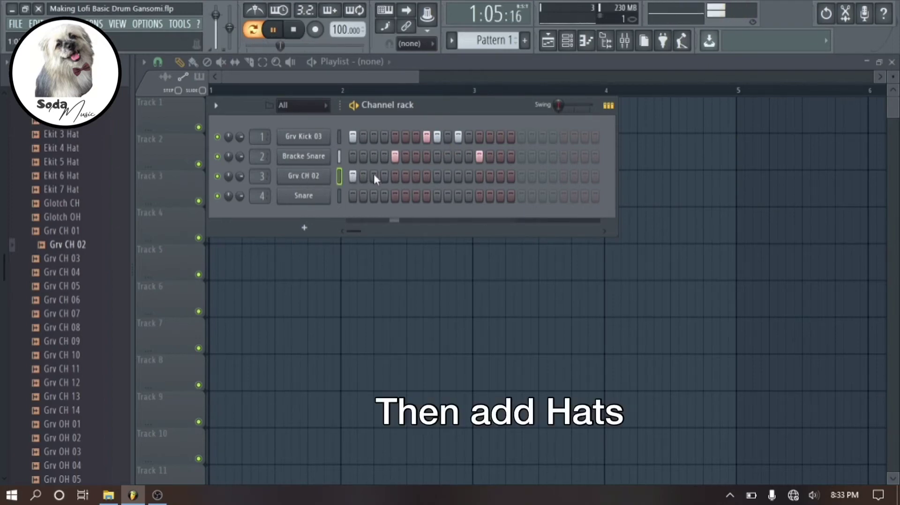
pyautogui.click(395, 176)
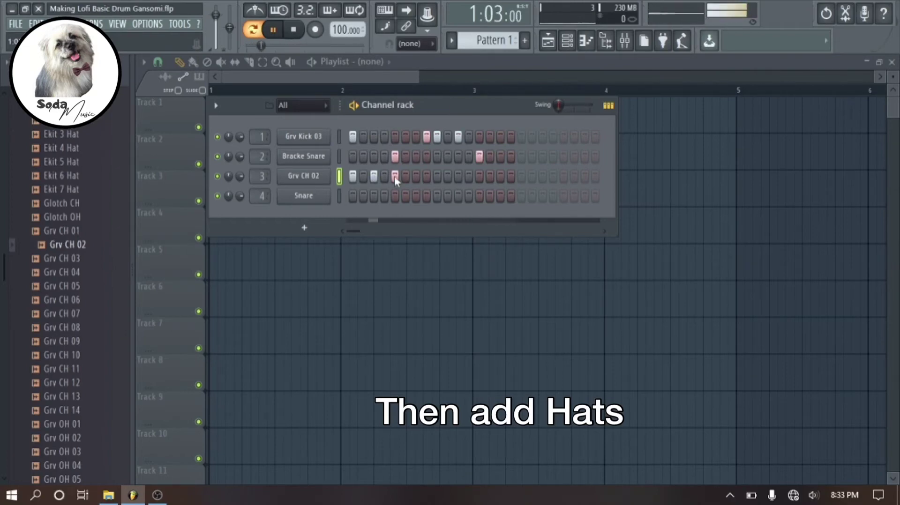
pyautogui.click(416, 176)
pyautogui.click(437, 177)
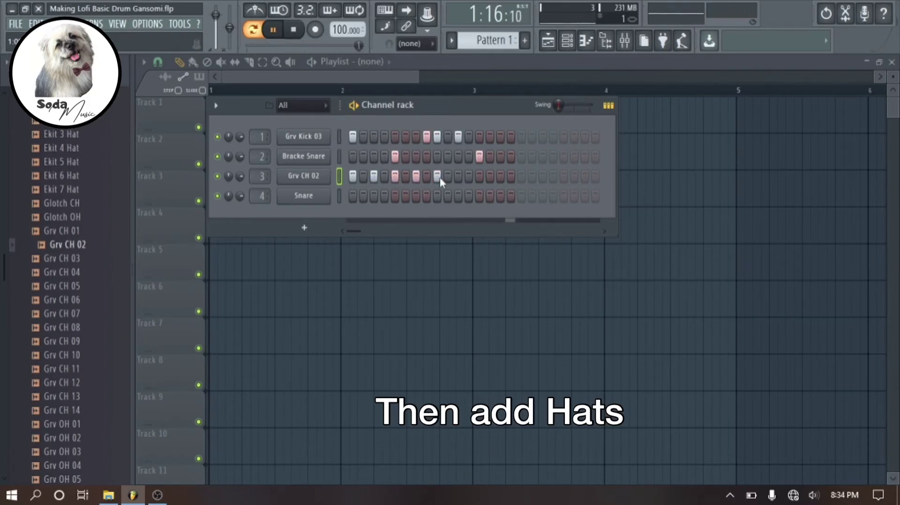
pyautogui.click(458, 176)
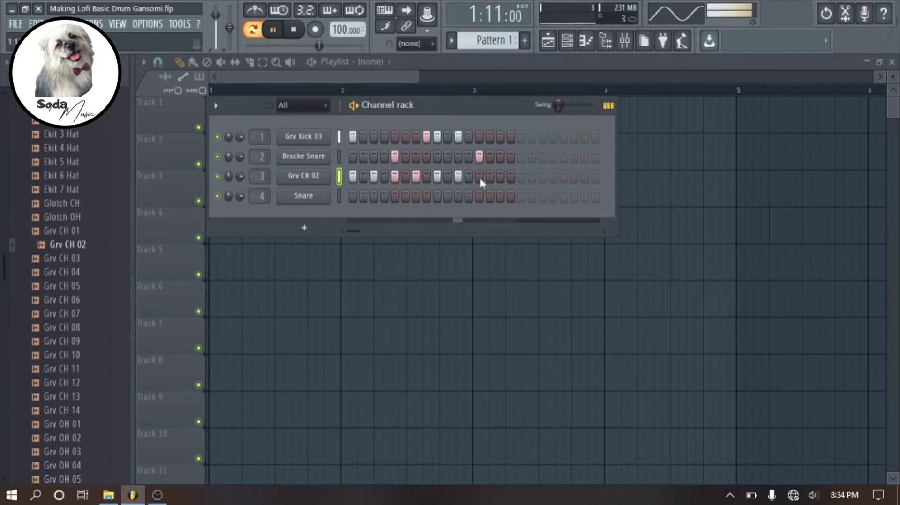
pyautogui.click(479, 176)
pyautogui.click(500, 177)
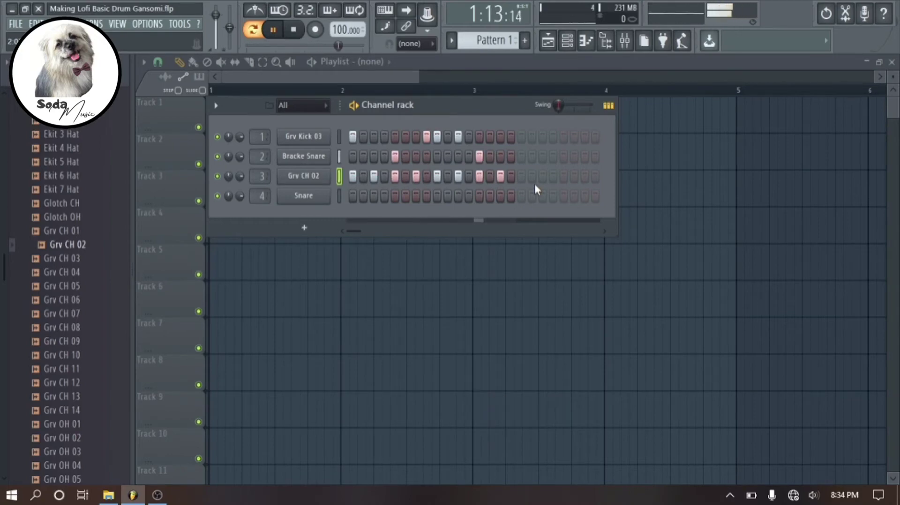
pyautogui.click(511, 176)
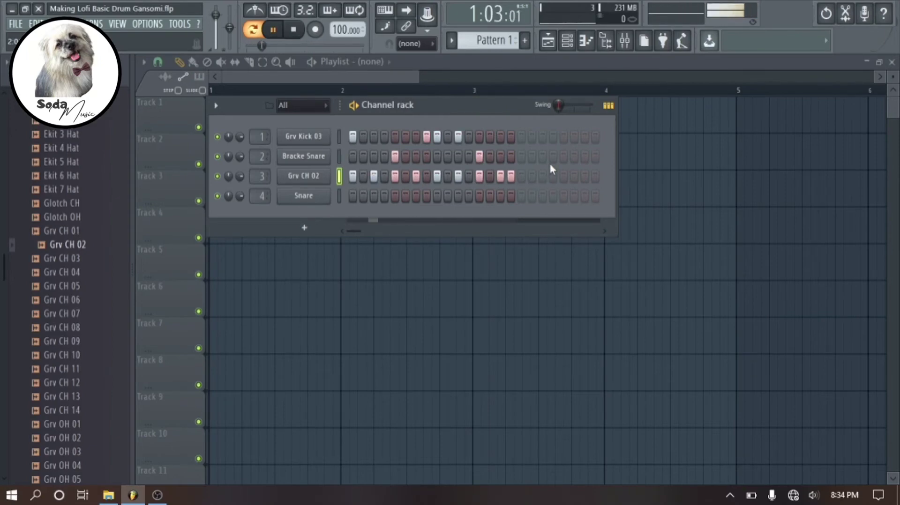
pyautogui.press('space')
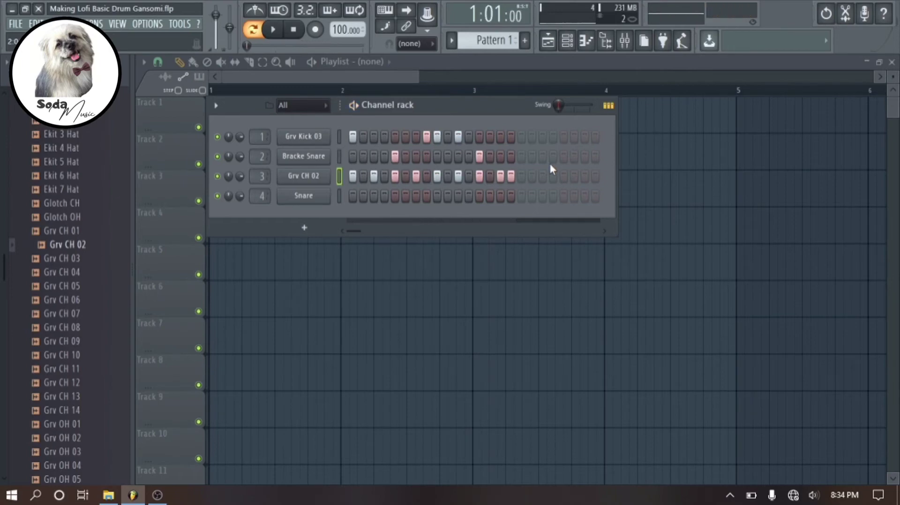
# Step: Place a Pattern 1 clip at bar 1 of Track 1 in the playlist and play it back briefly
pyautogui.click(374, 276)
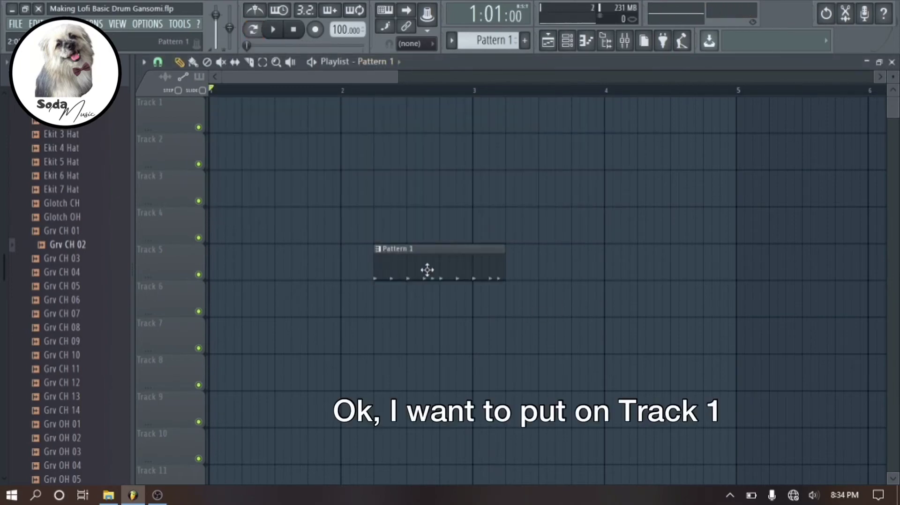
pyautogui.moveTo(426, 270); pyautogui.dragTo(388, 193)
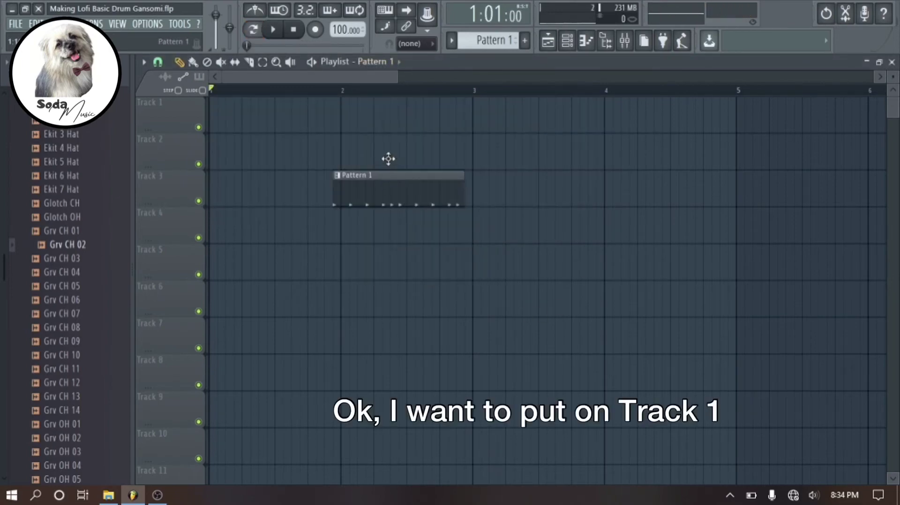
pyautogui.moveTo(388, 159); pyautogui.dragTo(199, 115)
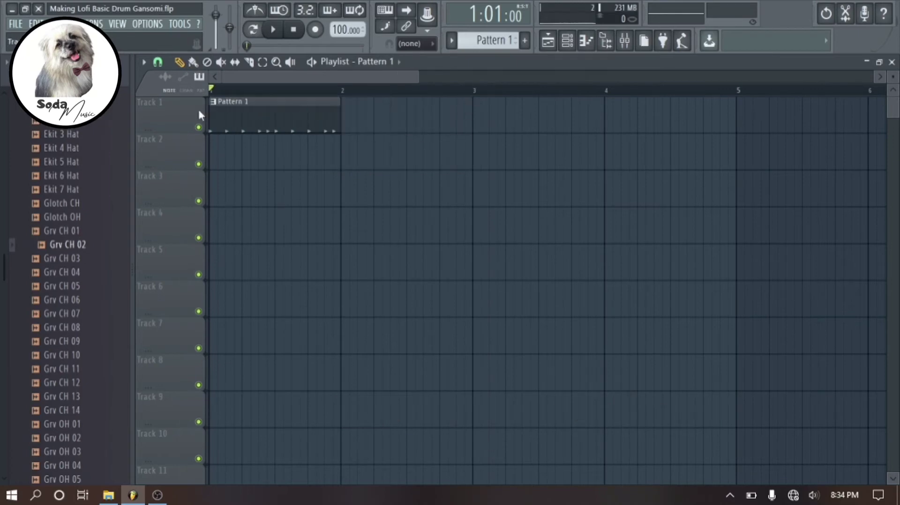
pyautogui.press('space')
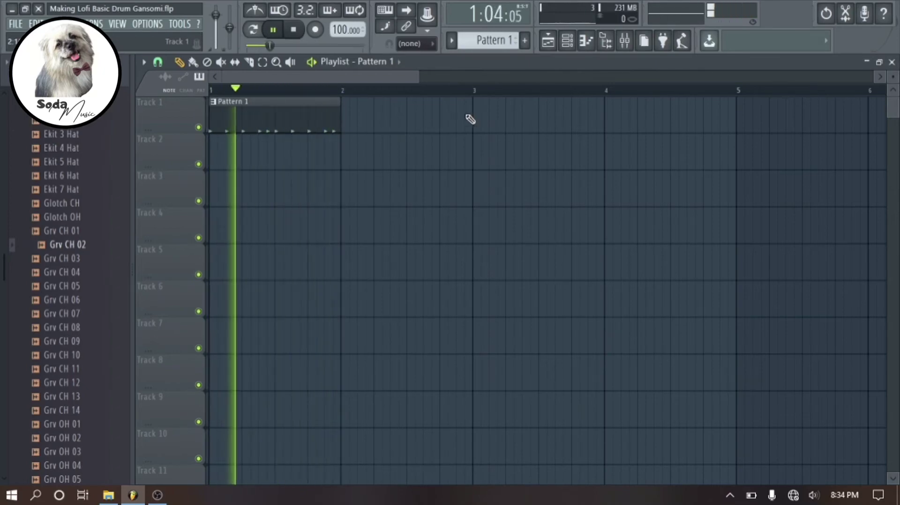
pyautogui.press('space')
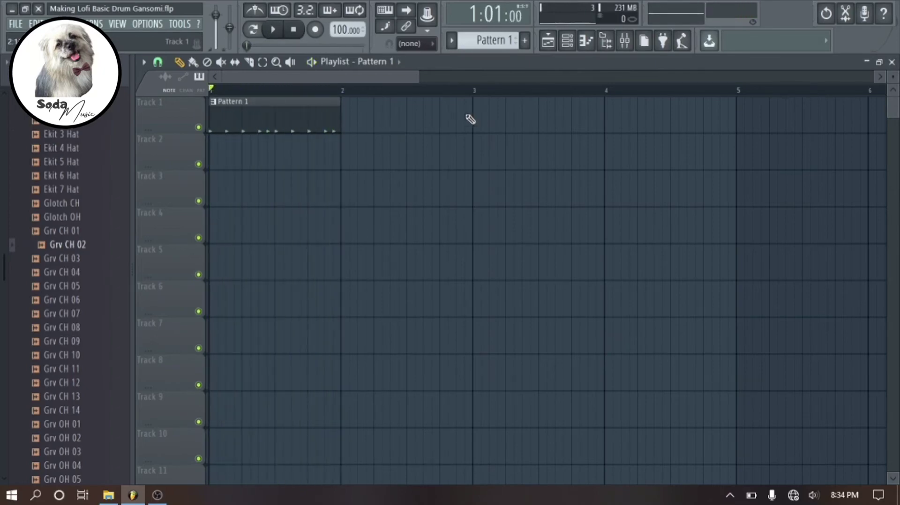
# Step: Copy the Grv Kick 03 steps from Pattern 1 and paste them into the same channel of Pattern 2
pyautogui.click(567, 41)
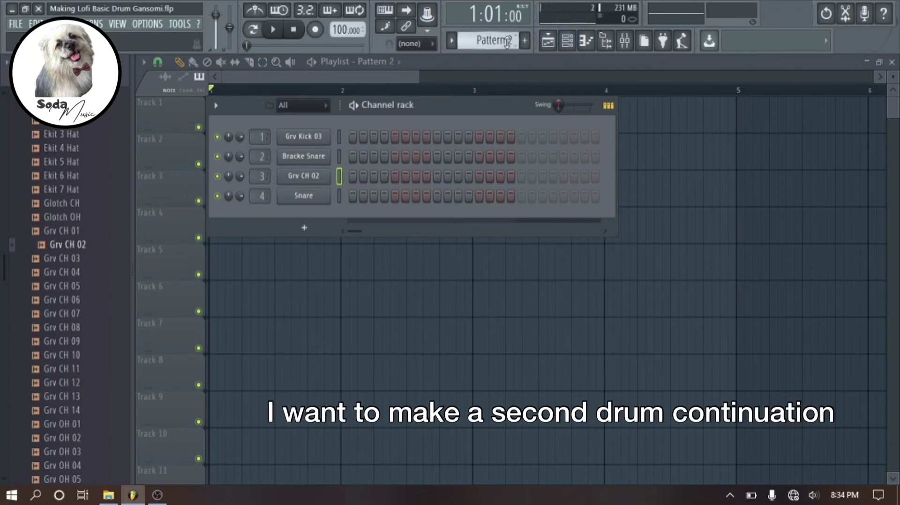
pyautogui.scroll(1, 498, 37)
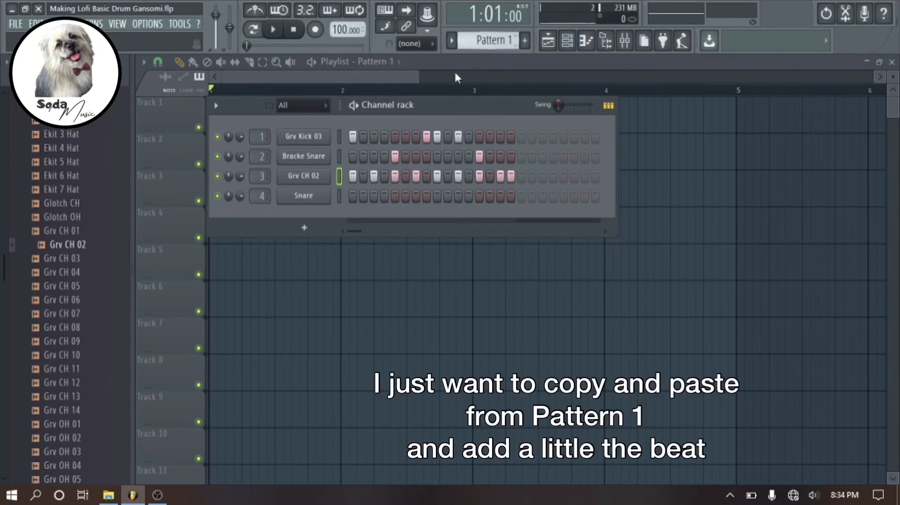
pyautogui.rightClick(327, 140)
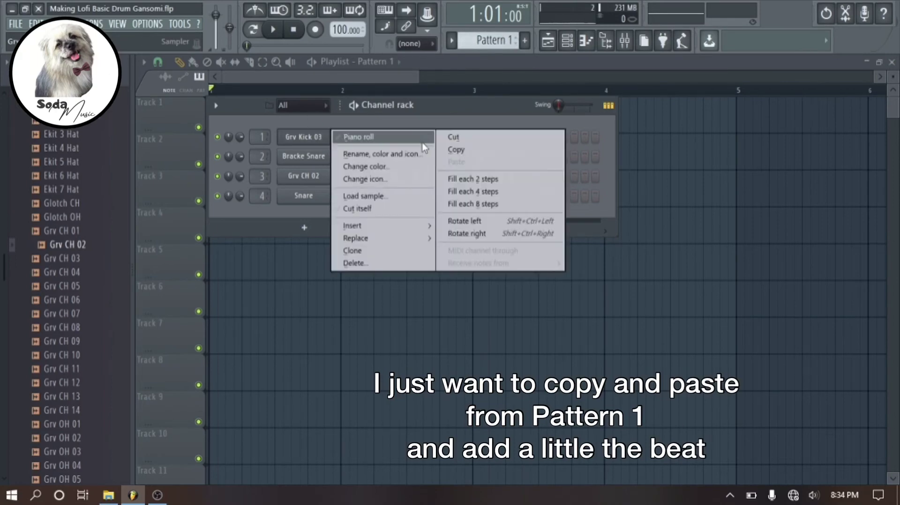
pyautogui.click(456, 151)
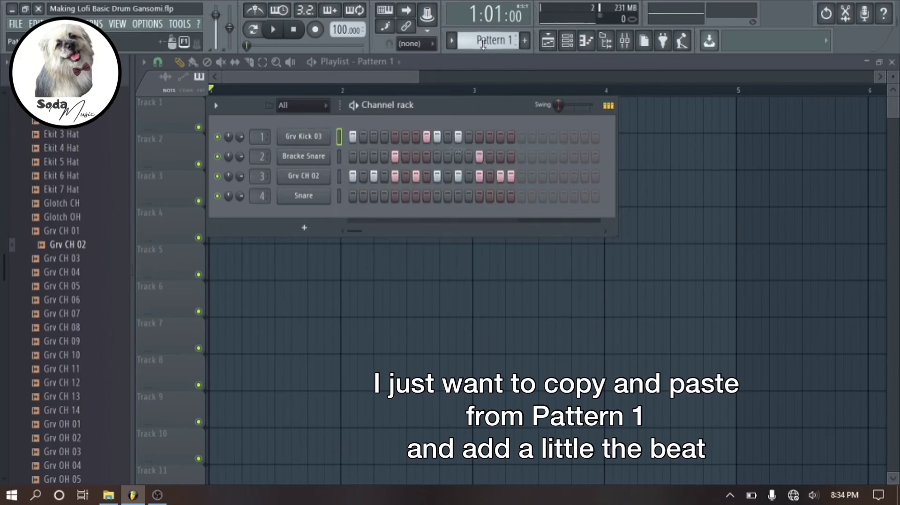
pyautogui.rightClick(303, 136)
pyautogui.click(458, 162)
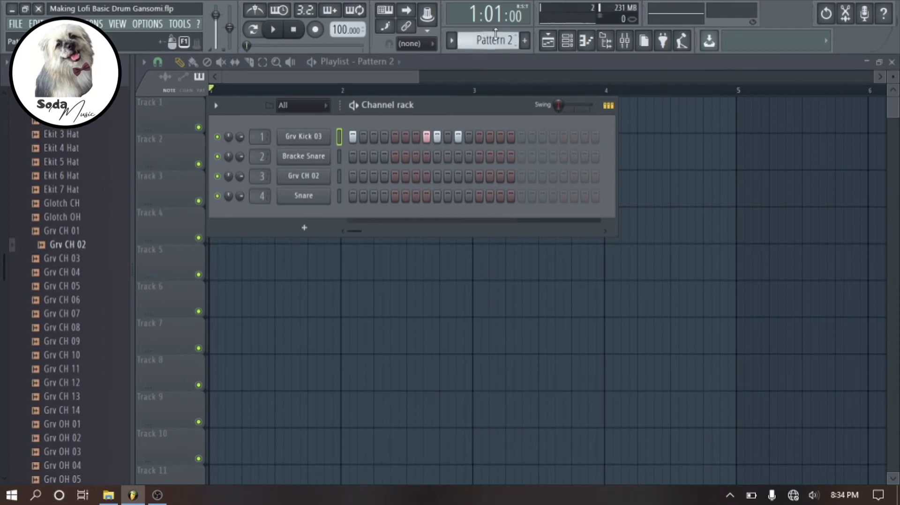
# Step: Copy the Bracke Snare steps from Pattern 1 into the Bracke Snare channel of Pattern 2
pyautogui.rightClick(296, 157)
pyautogui.click(457, 170)
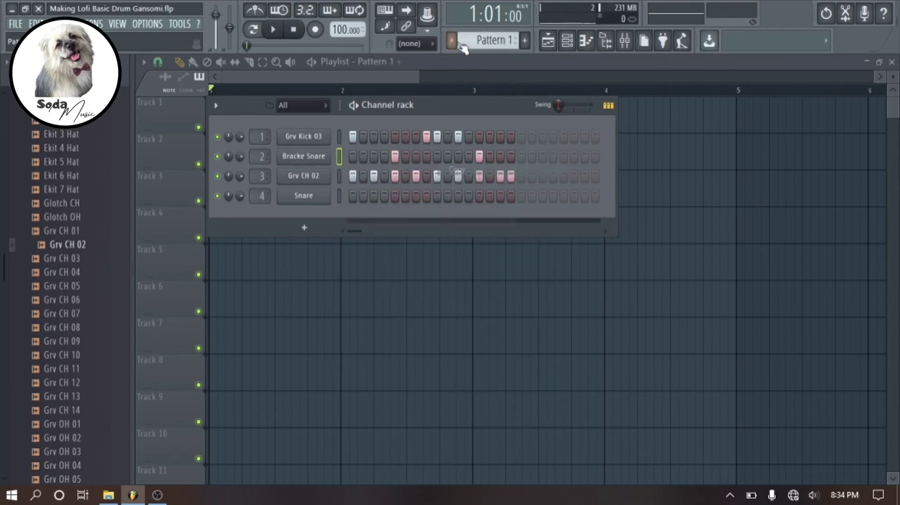
pyautogui.rightClick(310, 162)
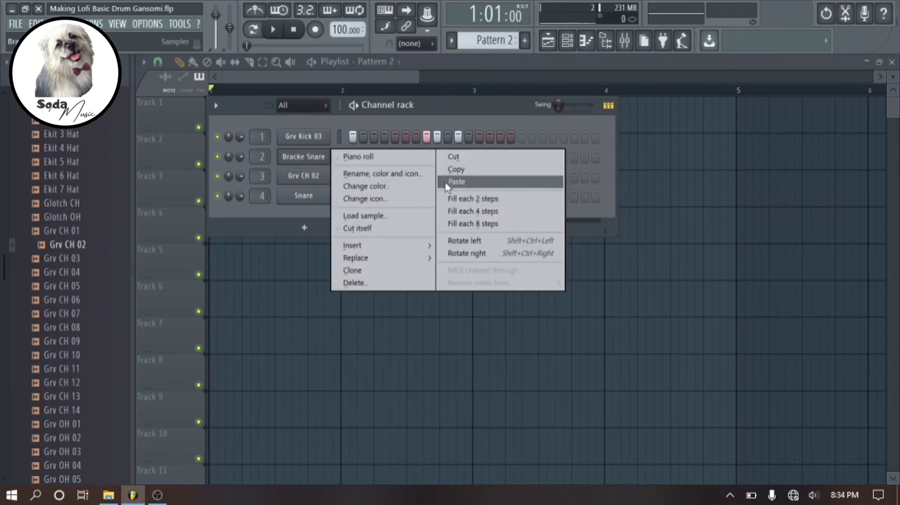
pyautogui.click(450, 180)
# Step: Copy the Grv CH 02 steps from Pattern 1 into the Grv CH 02 channel of Pattern 2
pyautogui.scroll(1, 492, 40)
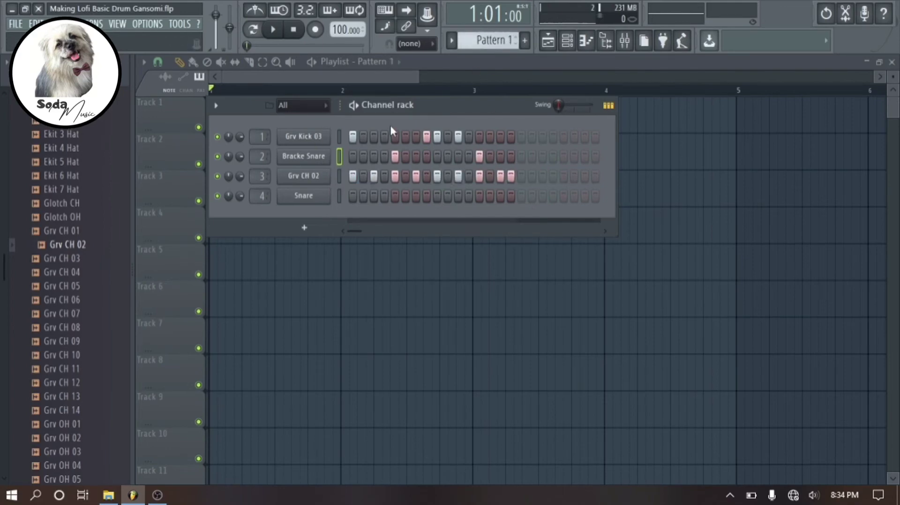
pyautogui.rightClick(315, 180)
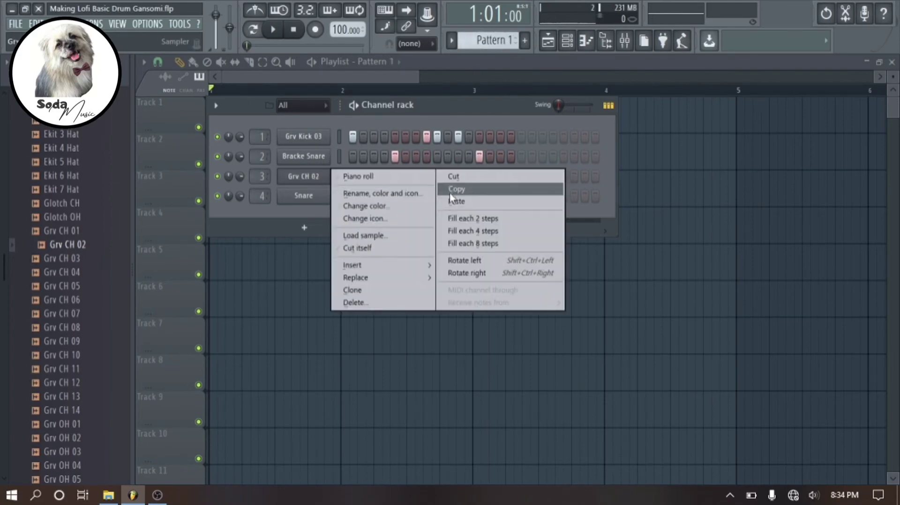
pyautogui.click(461, 189)
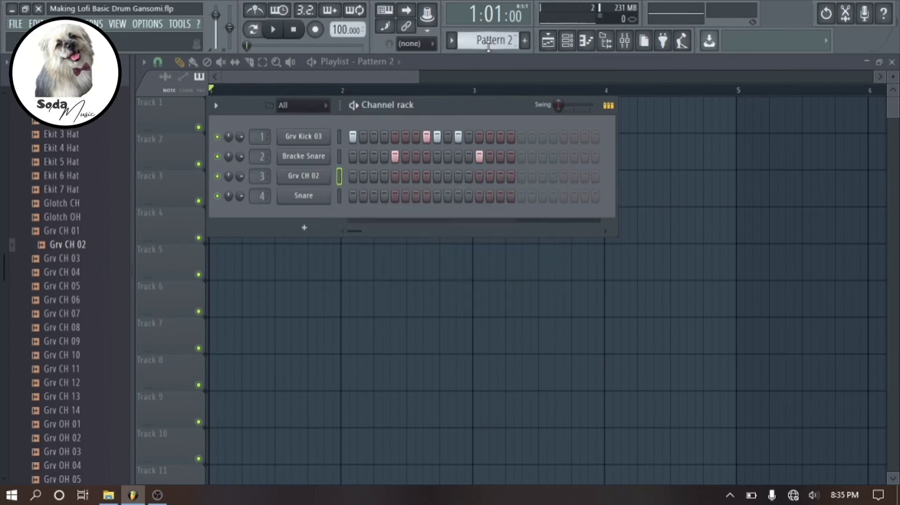
pyautogui.rightClick(307, 176)
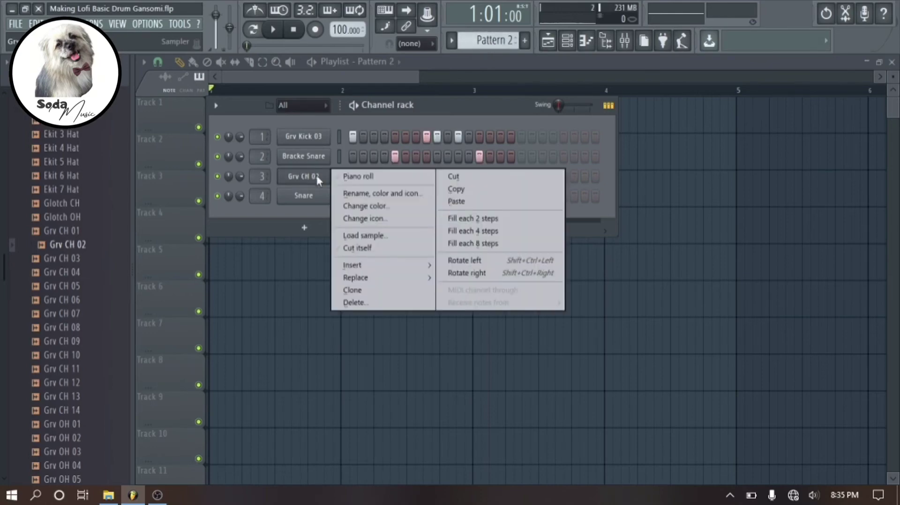
pyautogui.click(464, 199)
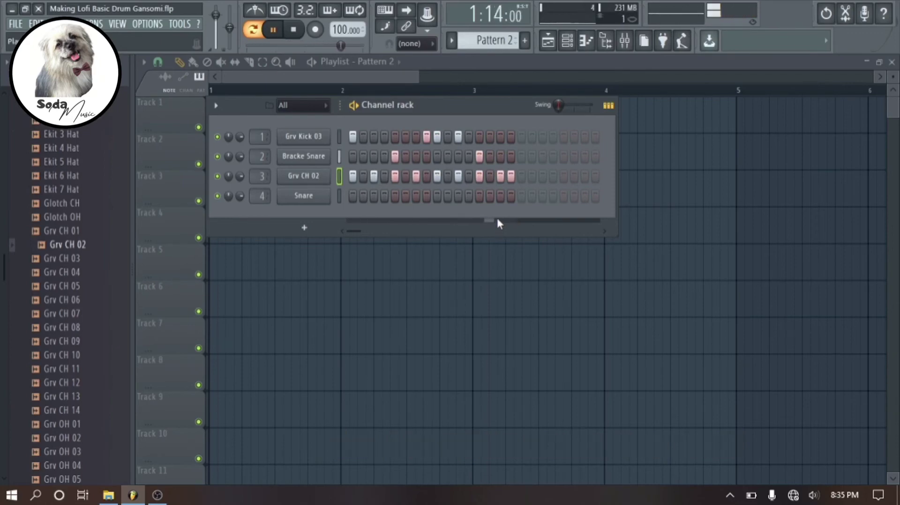
# Step: Vary Pattern 2 by adding a Grv Kick 03 hit on step 3 and a Bracke Snare hit on step 16
pyautogui.click(374, 136)
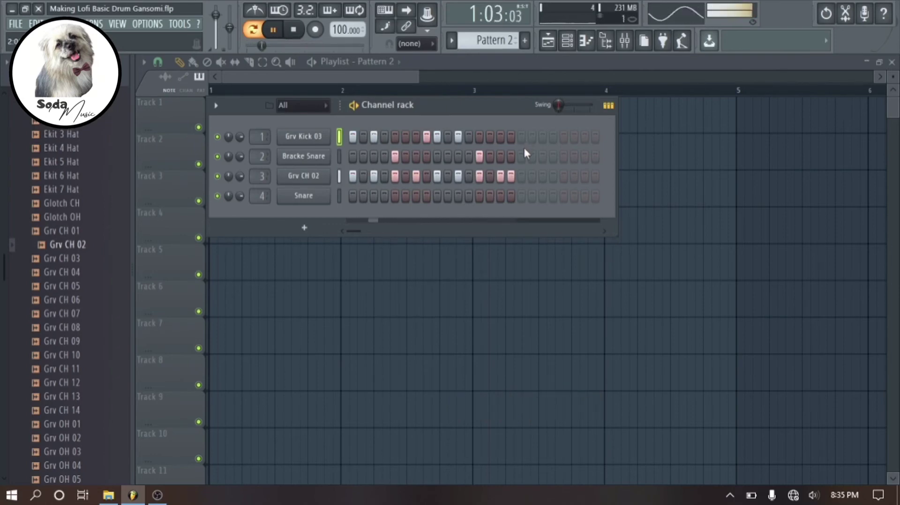
pyautogui.click(511, 156)
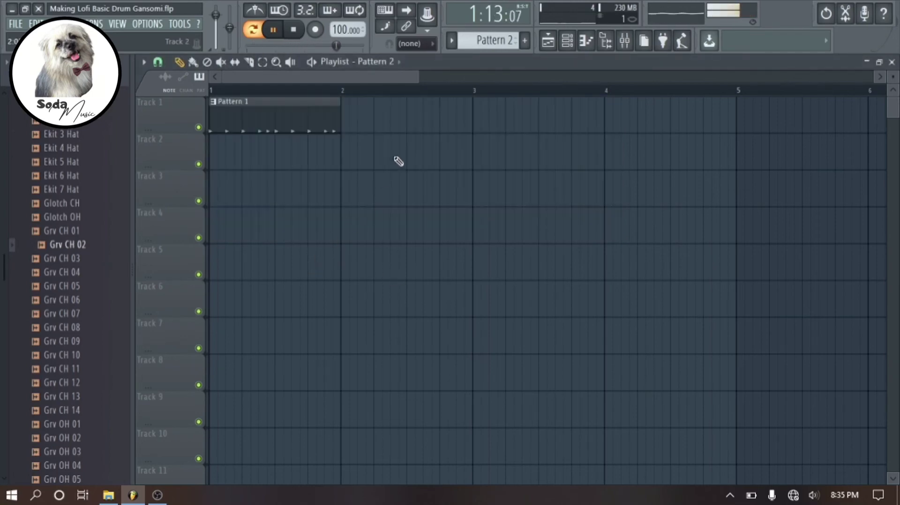
# Step: Place a Pattern 2 clip at bar 2 of Track 1, directly after Pattern 1, and play the whole arrangement
pyautogui.click(398, 162)
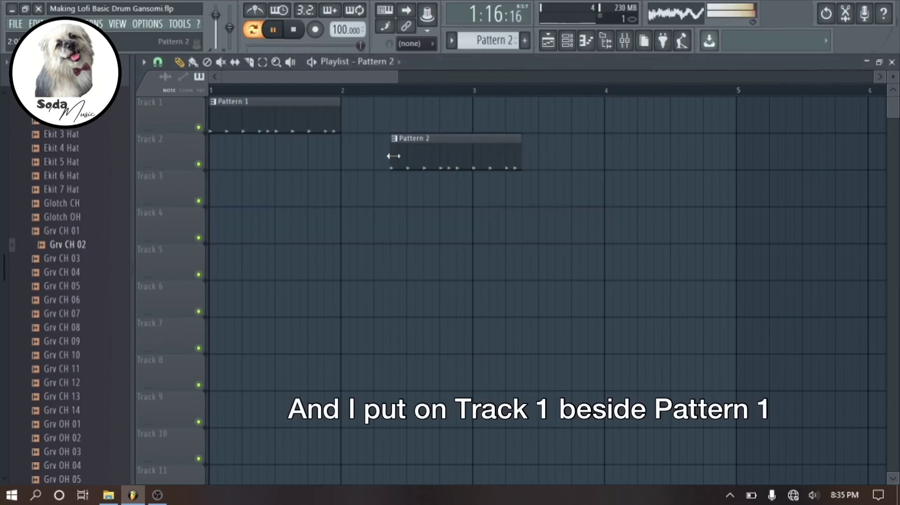
pyautogui.moveTo(451, 153); pyautogui.dragTo(409, 111)
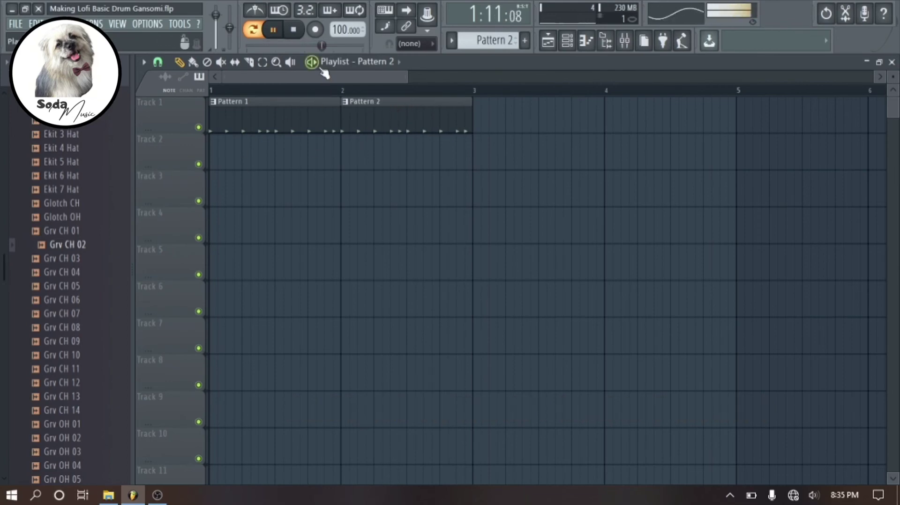
pyautogui.press('space')
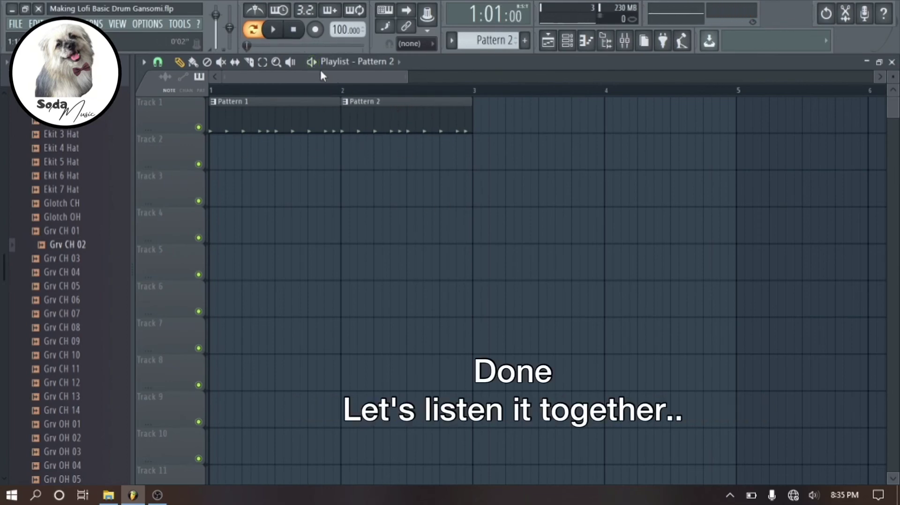
pyautogui.press('space')
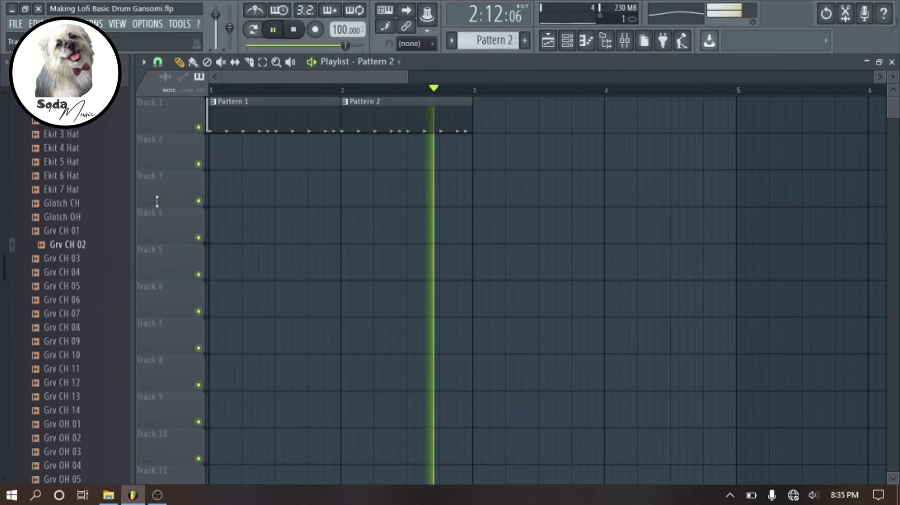
# Step: Open the Percussion sample folder and audition sounds from 707 Cowbell down to FPC Guiro over the playing beat
pyautogui.scroll(8, 70, 230)
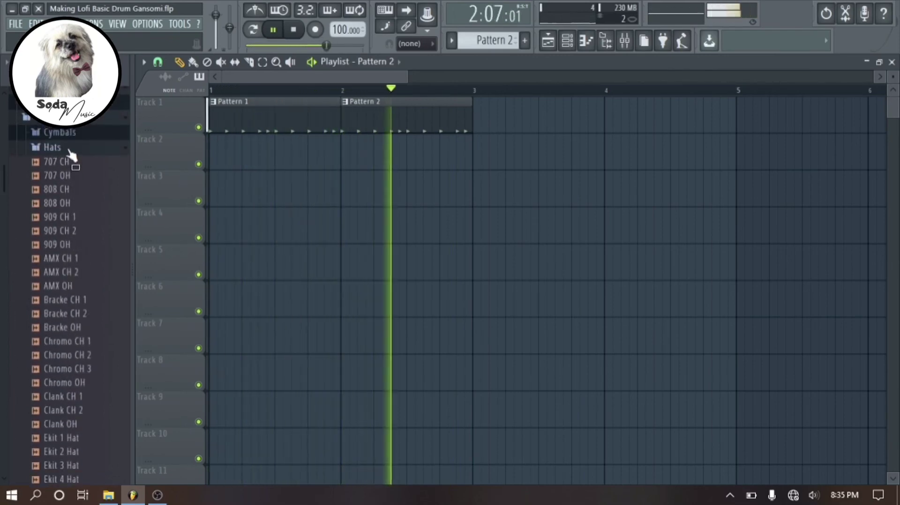
pyautogui.click(68, 149)
pyautogui.click(77, 195)
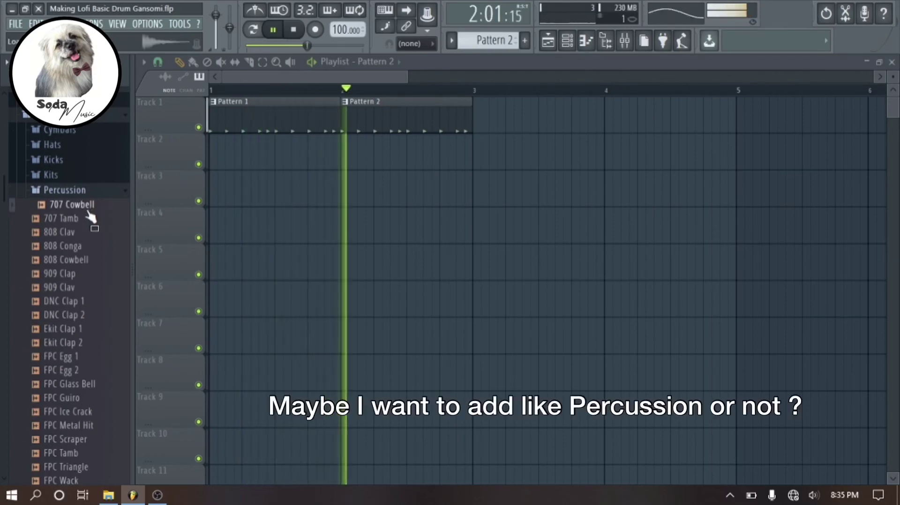
pyautogui.click(89, 218)
pyautogui.click(70, 233)
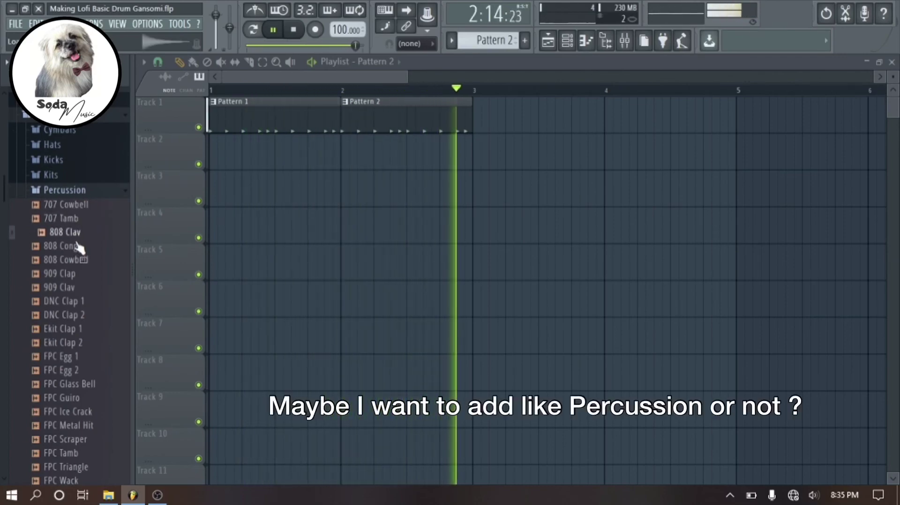
pyautogui.click(74, 246)
pyautogui.click(78, 260)
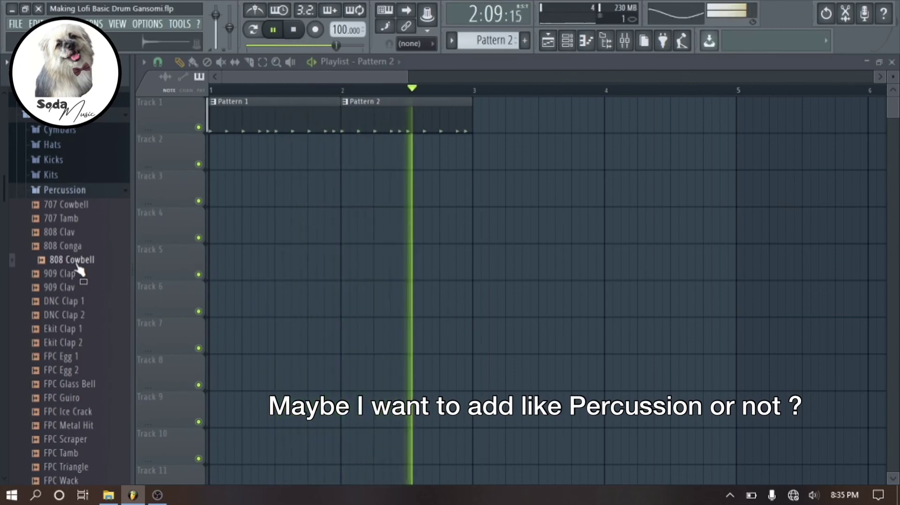
pyautogui.click(74, 274)
pyautogui.click(73, 315)
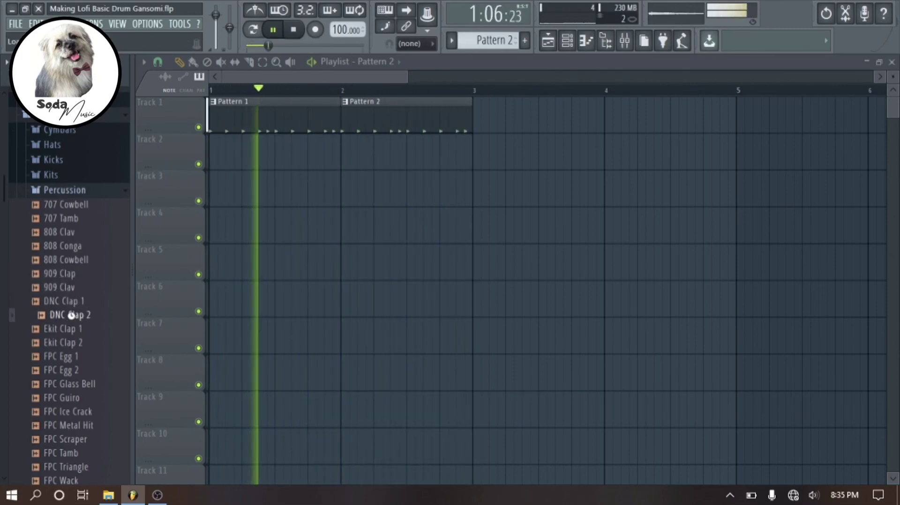
pyautogui.click(70, 343)
pyautogui.click(68, 370)
pyautogui.click(65, 384)
pyautogui.click(67, 396)
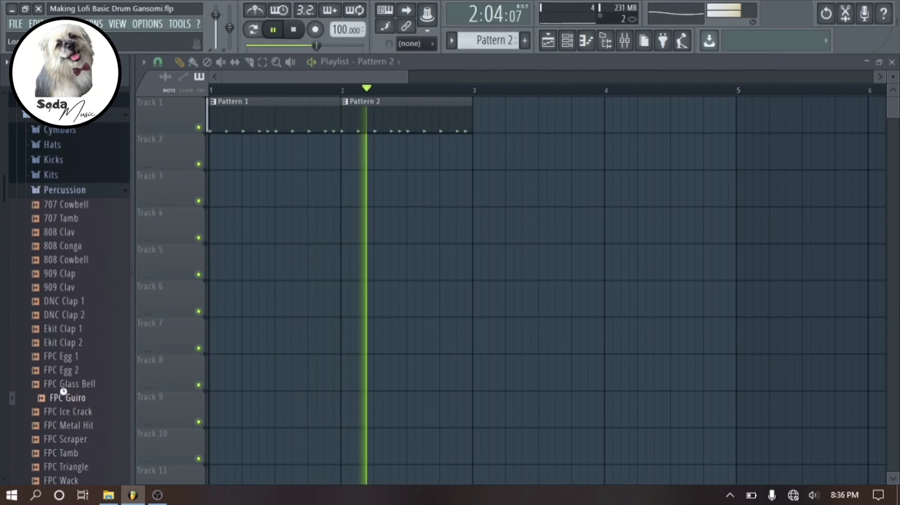
# Step: Audition the percussion samples again from FPC Glass Bell back up to 808 Cowbell, and collapse the Percussion folder
pyautogui.click(71, 385)
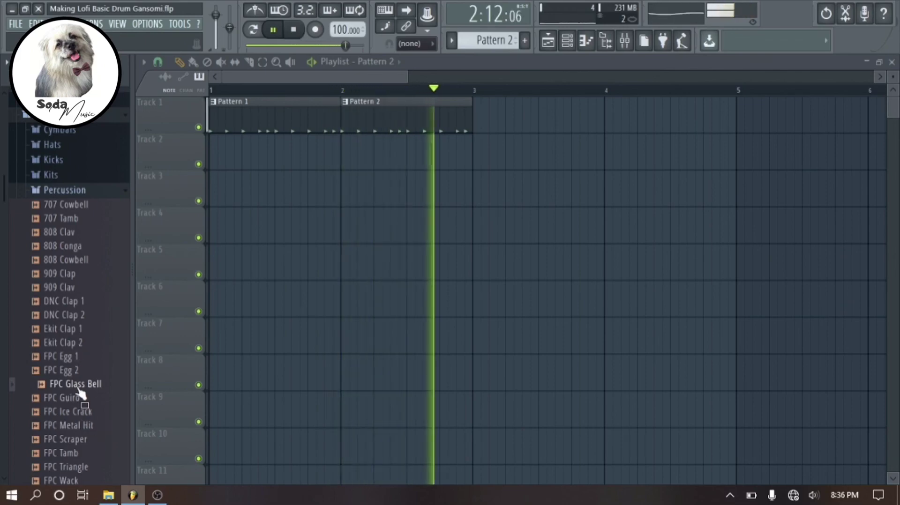
pyautogui.click(73, 369)
pyautogui.click(74, 343)
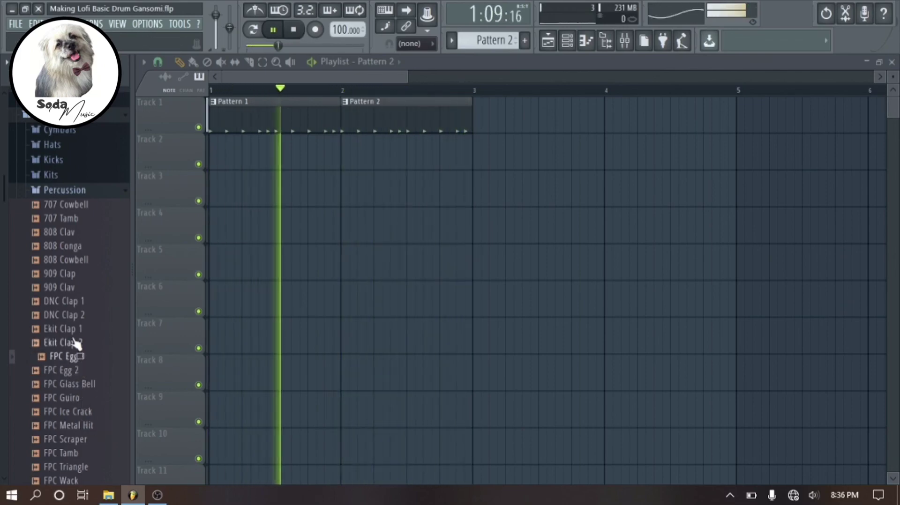
pyautogui.click(73, 329)
pyautogui.click(74, 301)
pyautogui.click(73, 287)
pyautogui.click(73, 261)
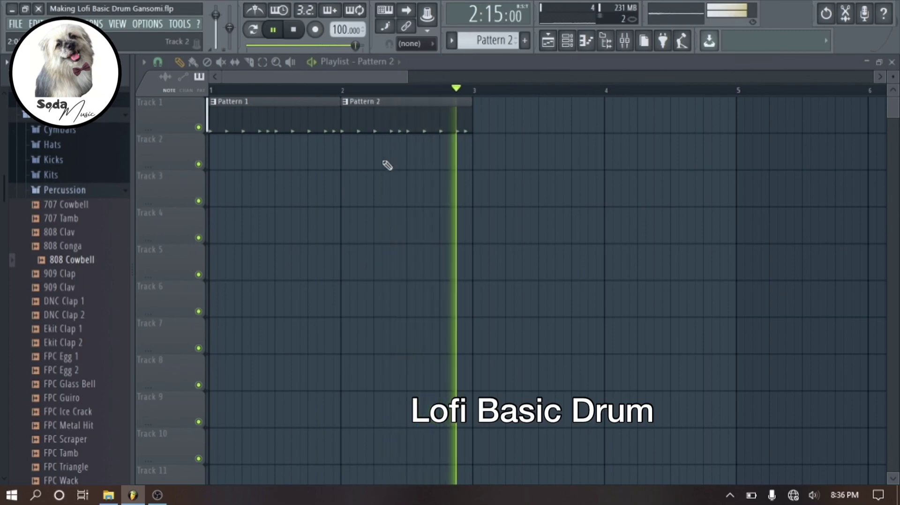
pyautogui.click(94, 190)
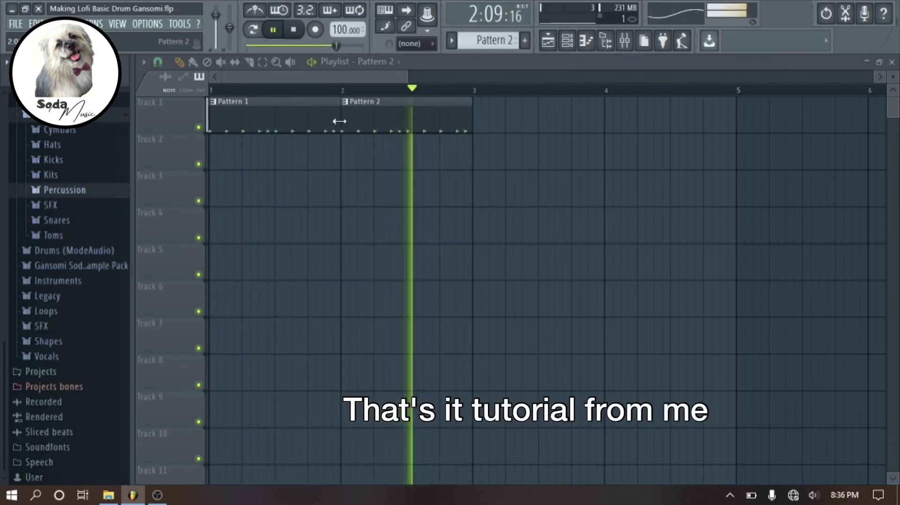
# Step: Compare the step sequences of Pattern 1 and Pattern 2 in the channel rack while the song plays
pyautogui.click(567, 42)
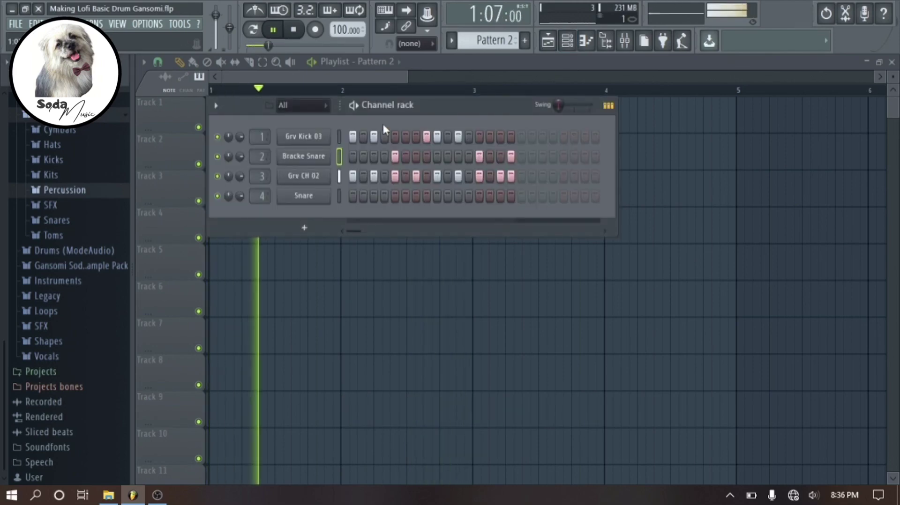
pyautogui.scroll(1, 493, 41)
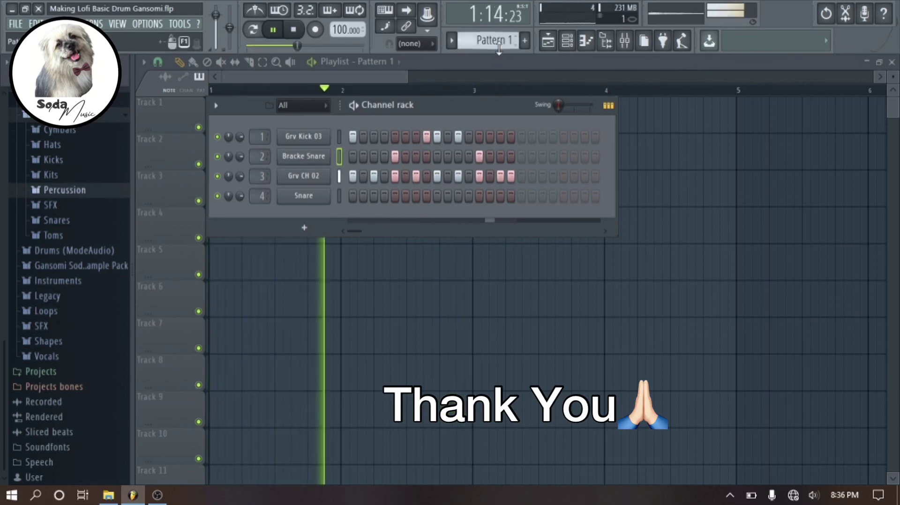
pyautogui.scroll(-1, 499, 43)
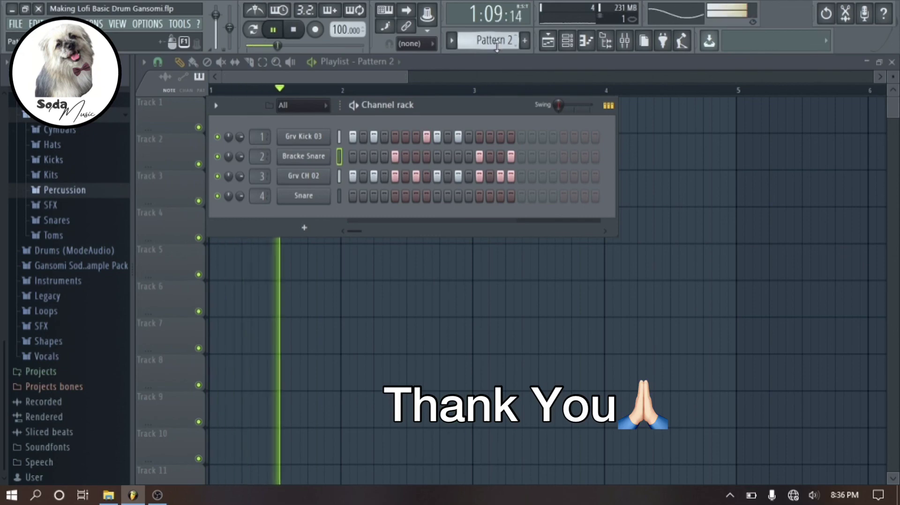
pyautogui.scroll(1, 497, 42)
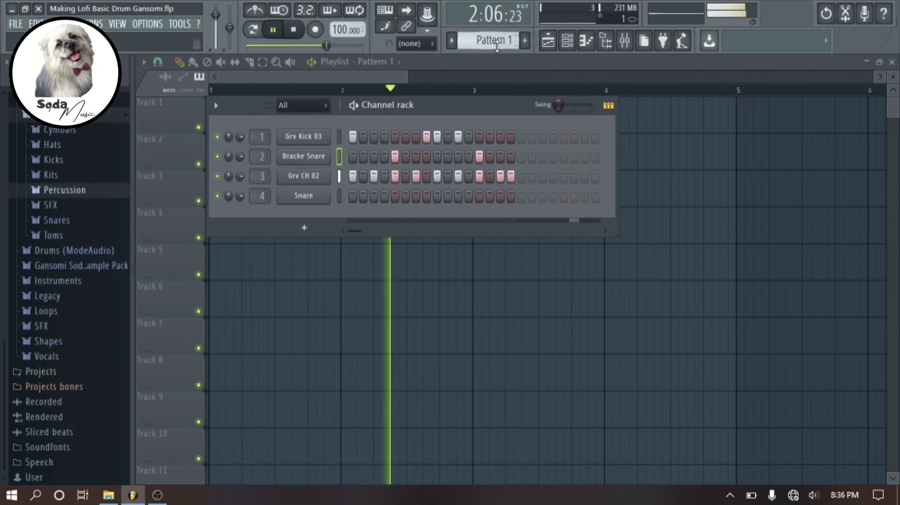